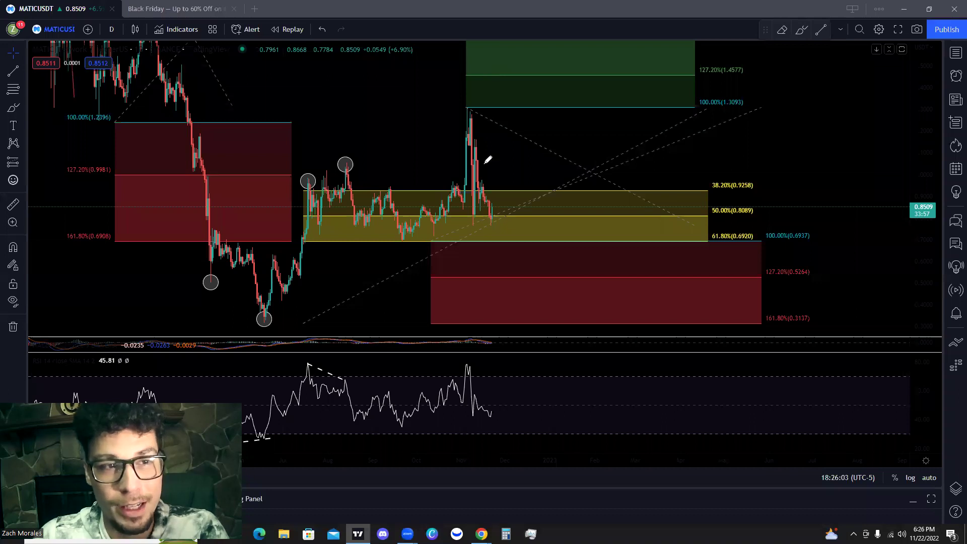
Step: Mark the yellow 38.20%, 50.00% and 61.80% retracement levels, and draw the rise from the circled June low toward the green extension zone
mouse_move(75, 19)
left_mouse_down()
mouse_move(32, 45)
mouse_move(76, 18)
left_mouse_up()
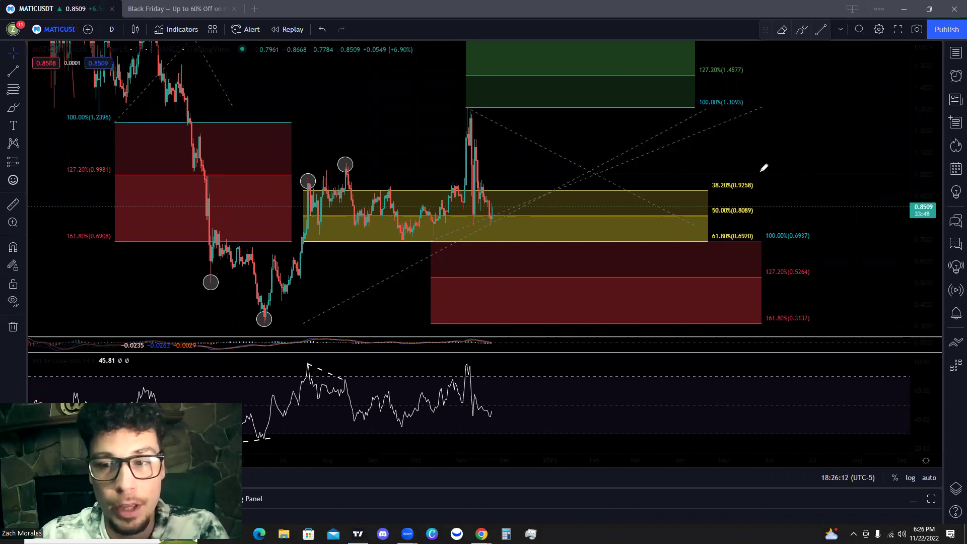
mouse_move(722, 165)
left_mouse_down()
mouse_move(718, 240)
mouse_move(778, 187)
mouse_move(703, 160)
mouse_move(760, 189)
left_mouse_up()
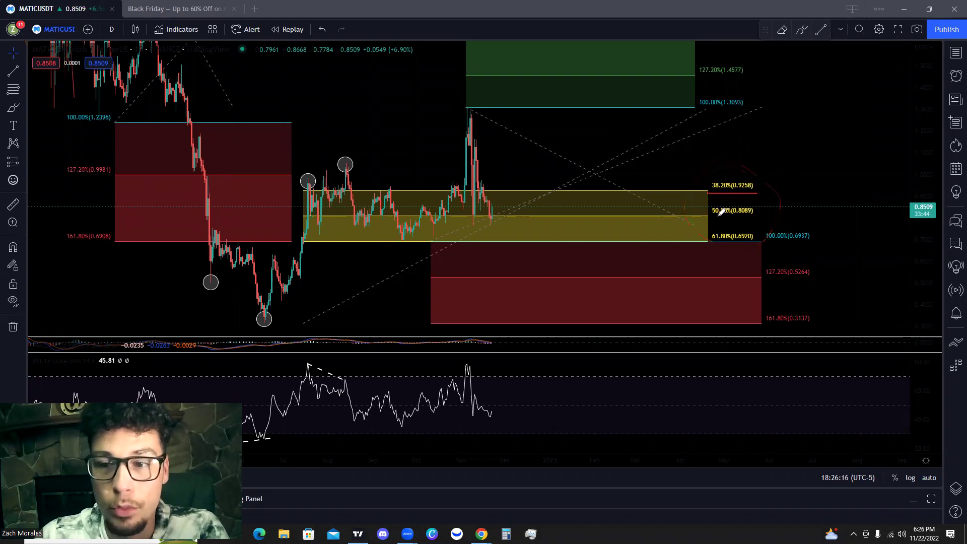
left_click_drag(706, 244, 771, 241)
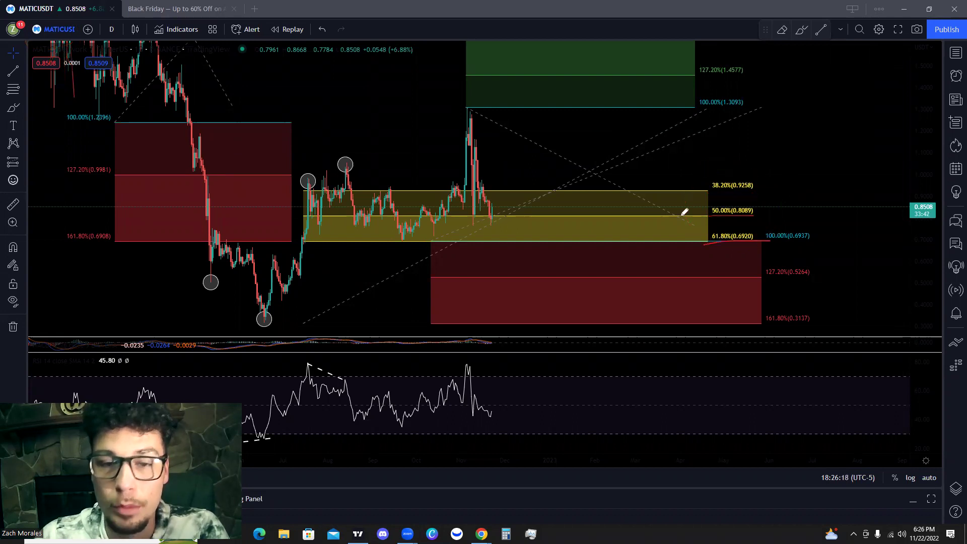
mouse_move(264, 316)
left_mouse_down()
mouse_move(429, 133)
mouse_move(501, 232)
mouse_move(674, 49)
mouse_move(684, 93)
left_mouse_up()
mouse_move(757, 94)
left_mouse_down()
mouse_move(718, 84)
mouse_move(758, 92)
mouse_move(741, 89)
left_mouse_up()
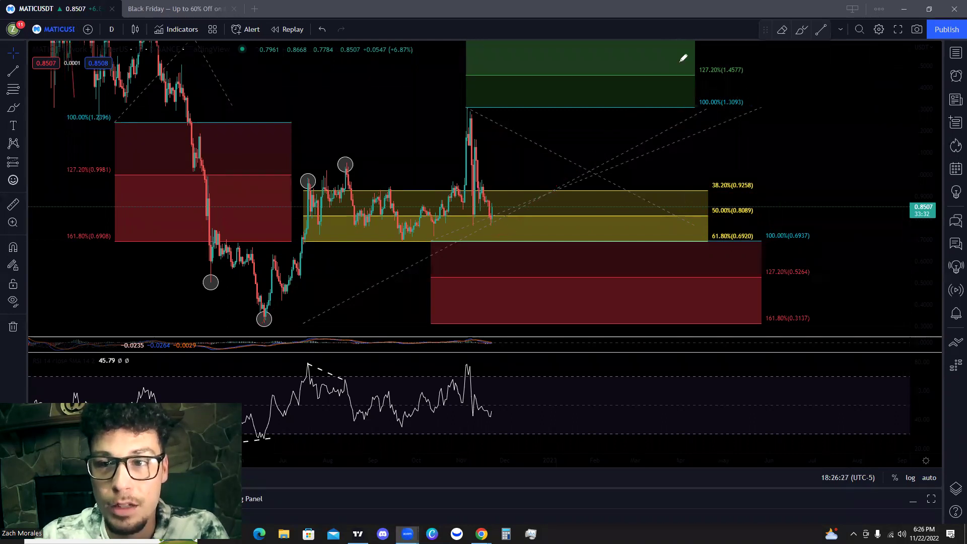
Step: Sketch a rally to the November high, a pullback to 61.80%, a bounce to 38.20% and a downward arrow past the 161.80% extension
mouse_move(801, 92)
left_mouse_down()
mouse_move(801, 115)
mouse_move(795, 78)
left_mouse_up()
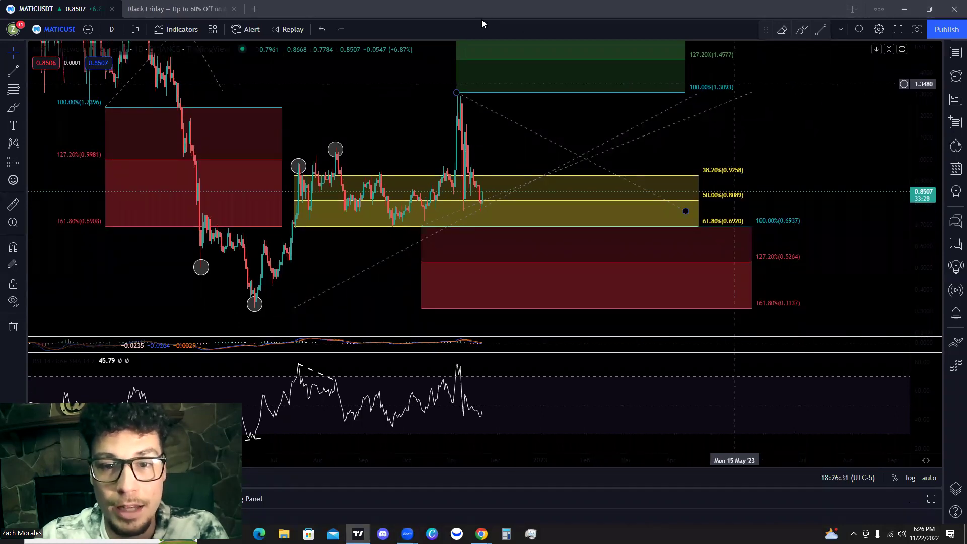
mouse_move(313, 292)
left_mouse_down()
mouse_move(454, 98)
mouse_move(507, 224)
left_mouse_up()
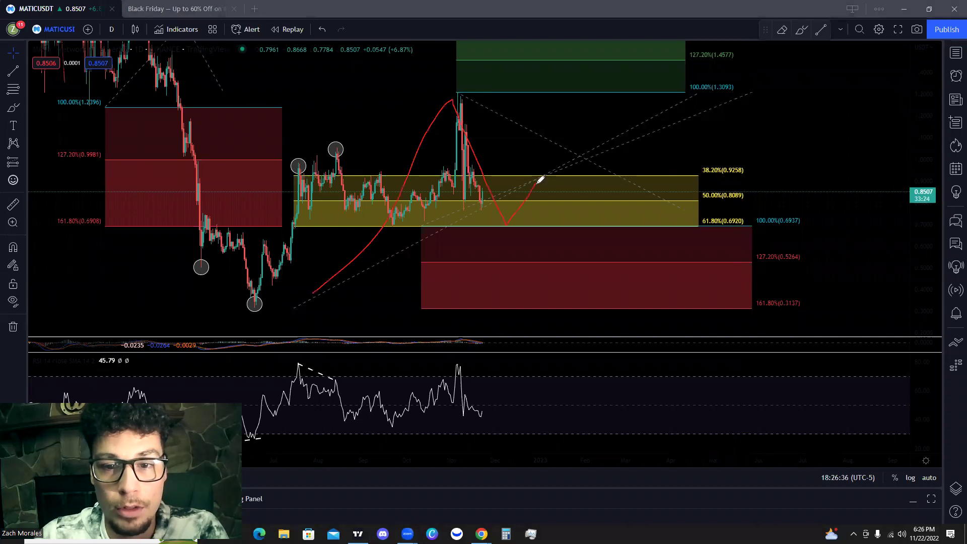
mouse_move(540, 180)
left_mouse_down()
mouse_move(576, 285)
mouse_move(623, 254)
left_mouse_up()
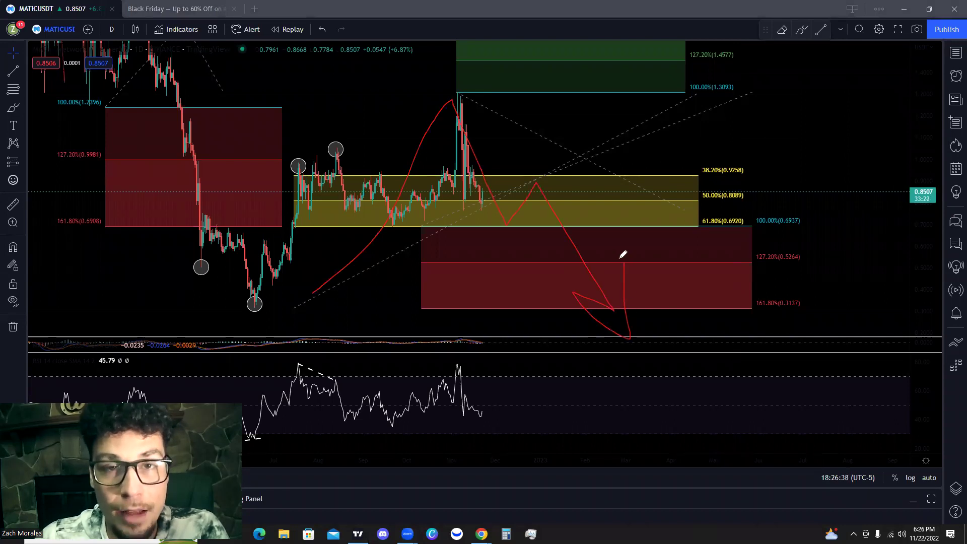
mouse_move(275, 309)
left_mouse_down()
mouse_move(424, 115)
mouse_move(555, 307)
mouse_move(585, 278)
left_mouse_up()
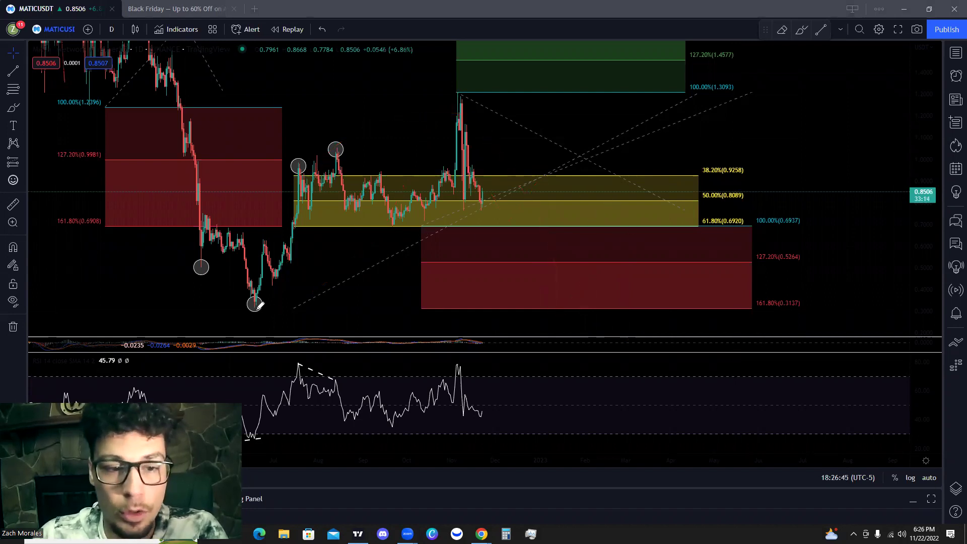
Step: Draw the swing from the circled June low up to the green zone's base and back down into the yellow retracement zone
mouse_move(257, 306)
left_mouse_down()
mouse_move(427, 92)
mouse_move(490, 222)
left_mouse_up()
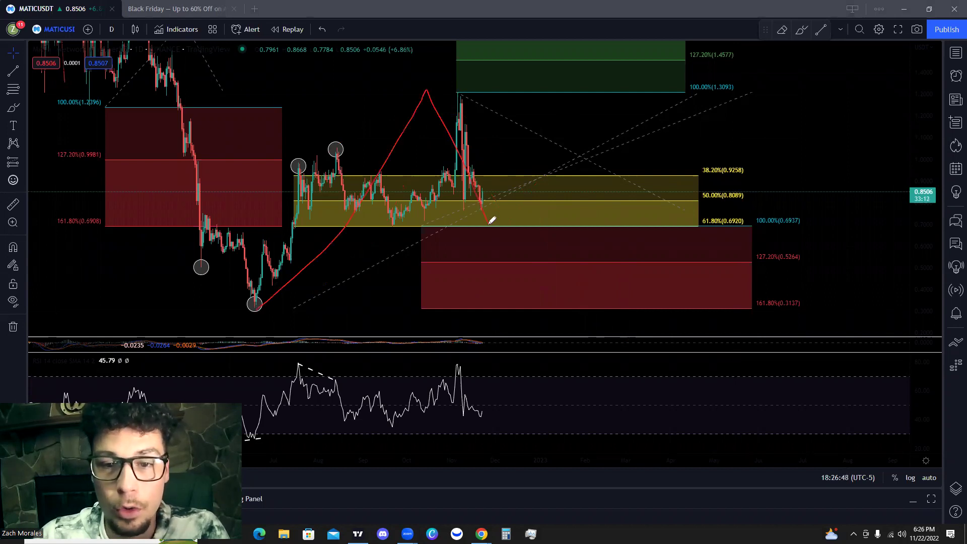
left_click_drag(442, 197, 566, 203)
mouse_move(704, 191)
left_mouse_down()
mouse_move(747, 188)
mouse_move(720, 185)
left_mouse_up()
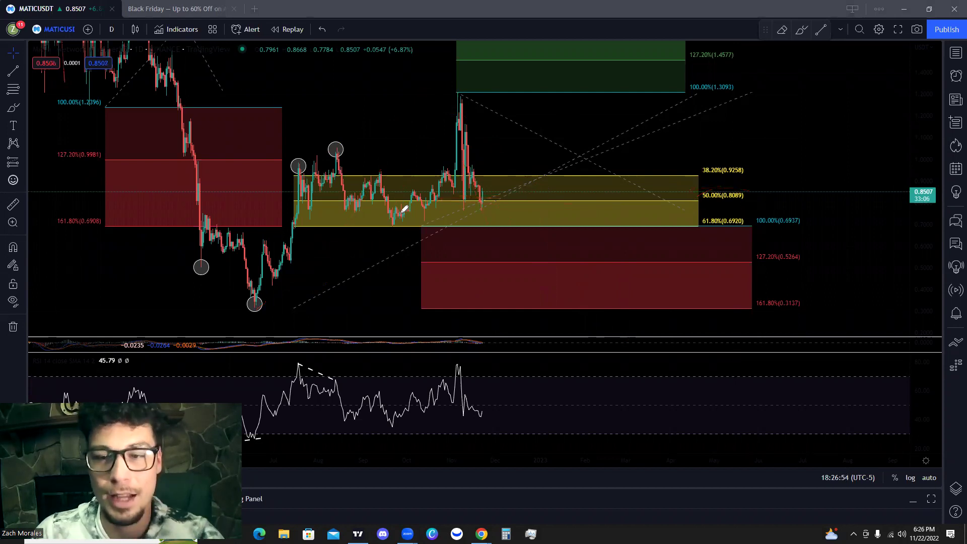
Step: Sketch a dip to the 61.80% retracement level with a bounce toward 38.20%, and underline the 61.80% level
mouse_move(403, 230)
left_mouse_down()
mouse_move(391, 222)
mouse_move(508, 222)
left_mouse_up()
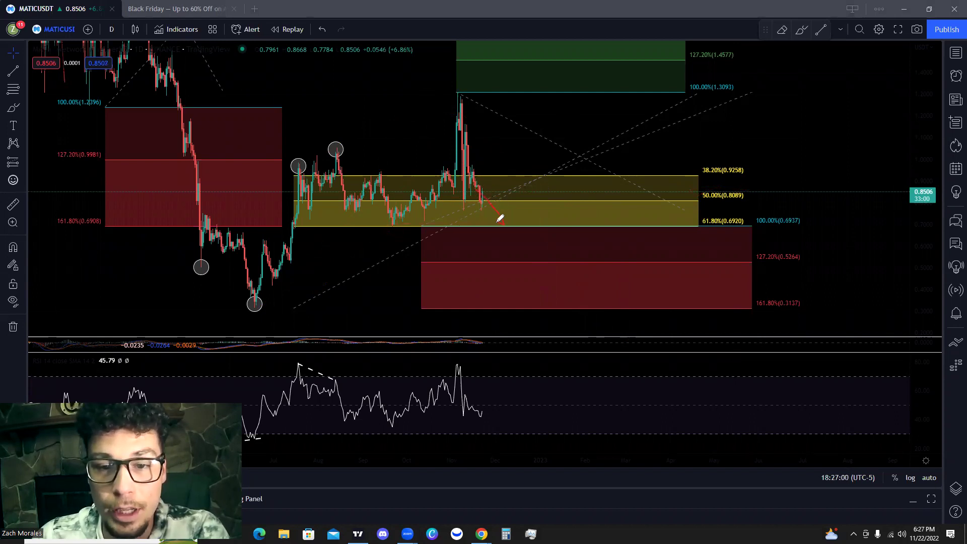
mouse_move(506, 226)
left_mouse_down()
mouse_move(553, 166)
mouse_move(581, 173)
left_mouse_up()
left_click_drag(486, 223, 774, 222)
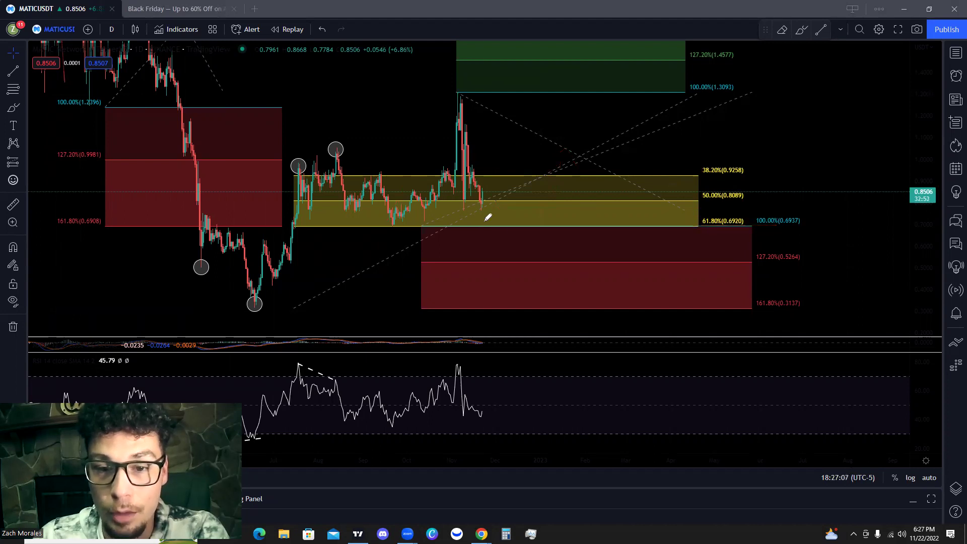
Step: Mark the red zone's 127.20% and 161.80% targets, and sketch the full rally, pullback, bounce and arrowed drop to 161.80%
mouse_move(761, 244)
left_mouse_down()
mouse_move(823, 257)
mouse_move(763, 246)
left_mouse_up()
mouse_move(781, 298)
left_mouse_down()
mouse_move(816, 307)
mouse_move(777, 296)
left_mouse_up()
mouse_move(266, 308)
left_mouse_down()
mouse_move(412, 112)
mouse_move(518, 217)
mouse_move(609, 262)
left_mouse_up()
mouse_move(628, 292)
left_mouse_down()
mouse_move(625, 309)
mouse_move(651, 272)
left_mouse_up()
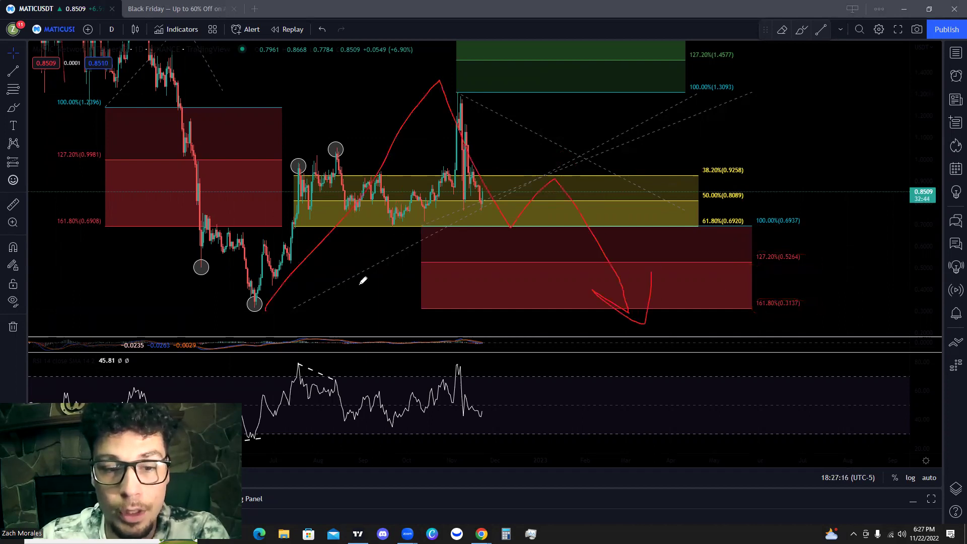
Step: Mark the two circled July and August price highs and trace the falling divergence line across the matching RSI peaks
mouse_move(246, 288)
left_mouse_down()
mouse_move(257, 276)
mouse_move(233, 276)
left_mouse_up()
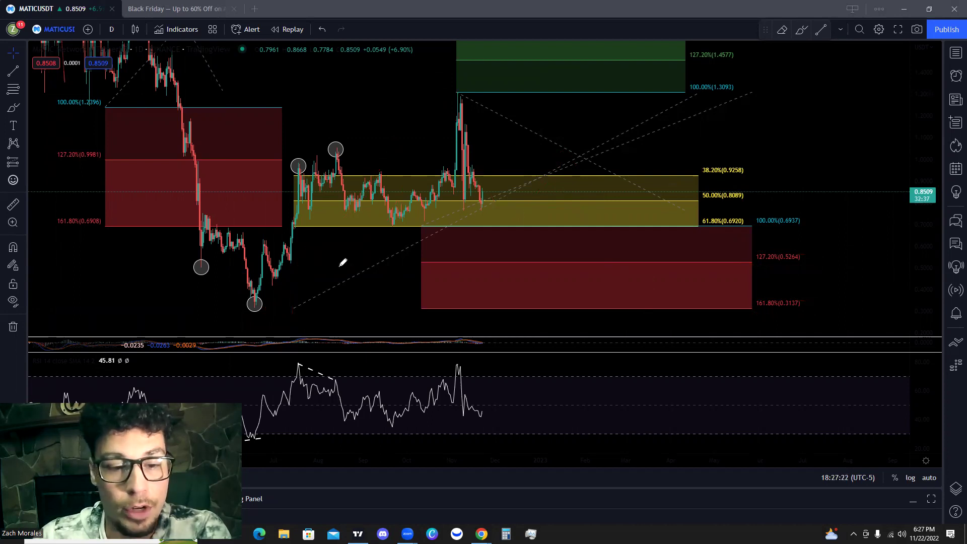
mouse_move(340, 257)
left_mouse_down()
mouse_move(328, 404)
mouse_move(359, 348)
left_mouse_up()
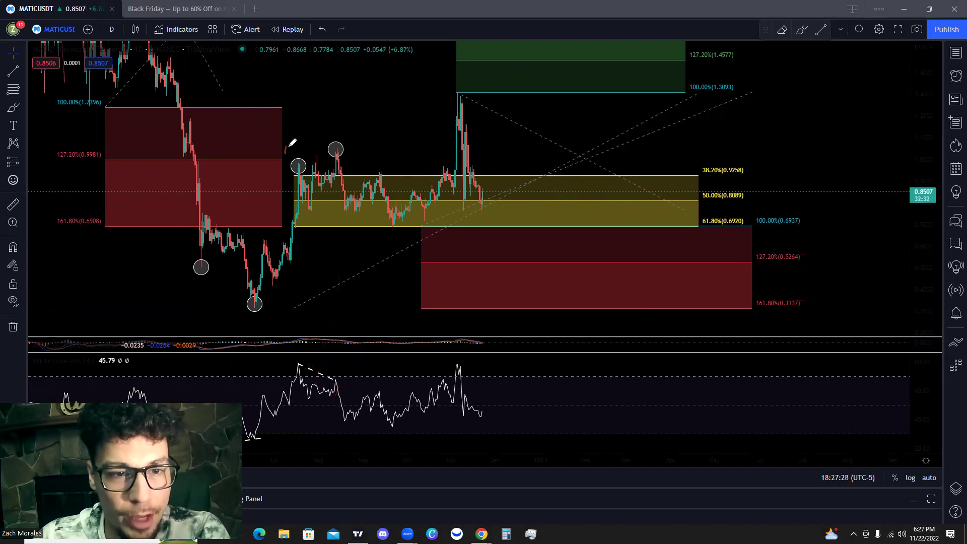
left_click_drag(337, 124, 341, 139)
left_click_drag(300, 168, 340, 150)
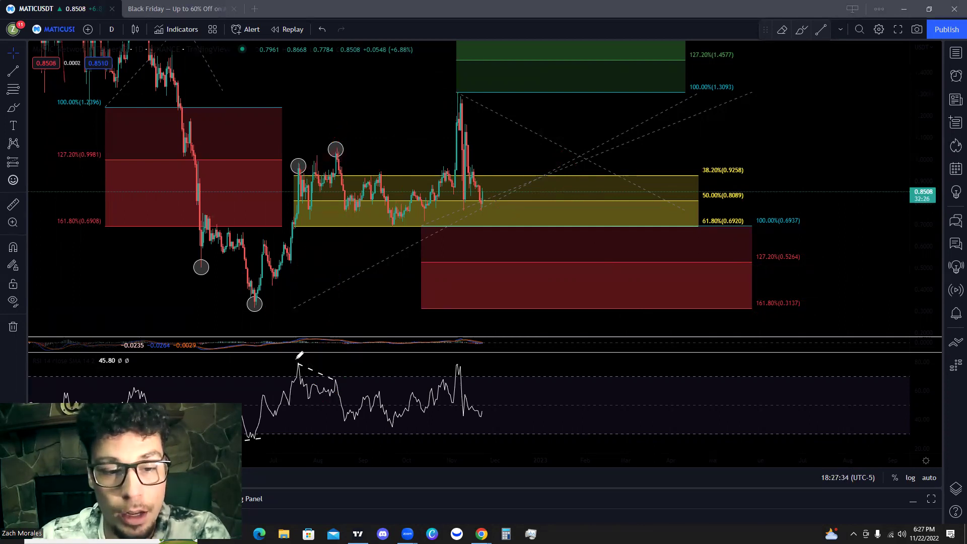
mouse_move(303, 350)
left_mouse_down()
mouse_move(296, 364)
mouse_move(304, 352)
mouse_move(333, 381)
left_mouse_up()
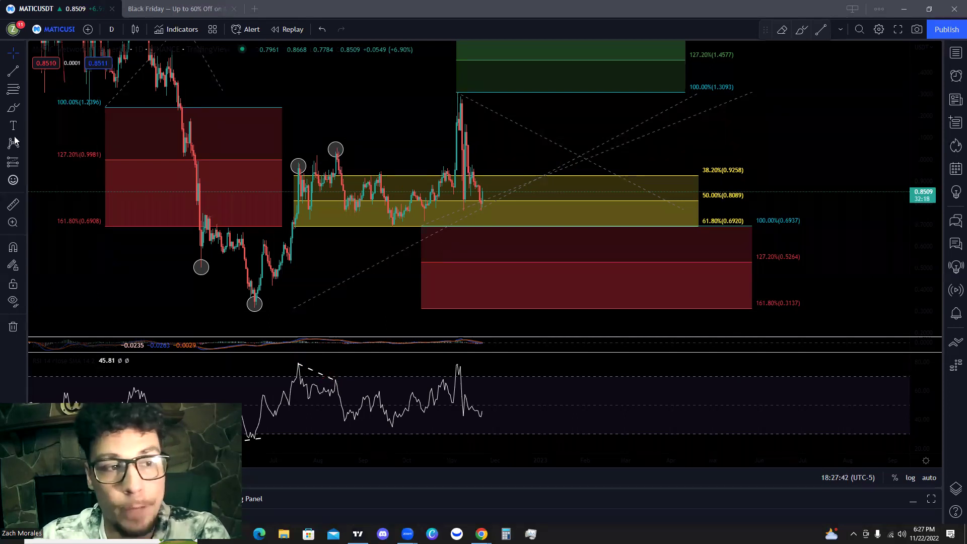
Step: Measure the price and time range from beside the circled August high to early October, and clear the measurement
left_click(13, 204)
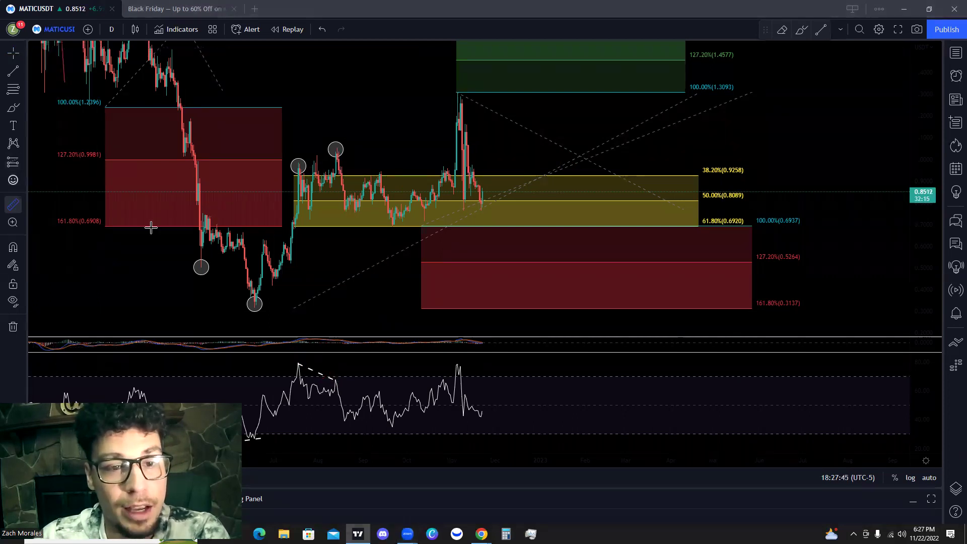
left_click(349, 149)
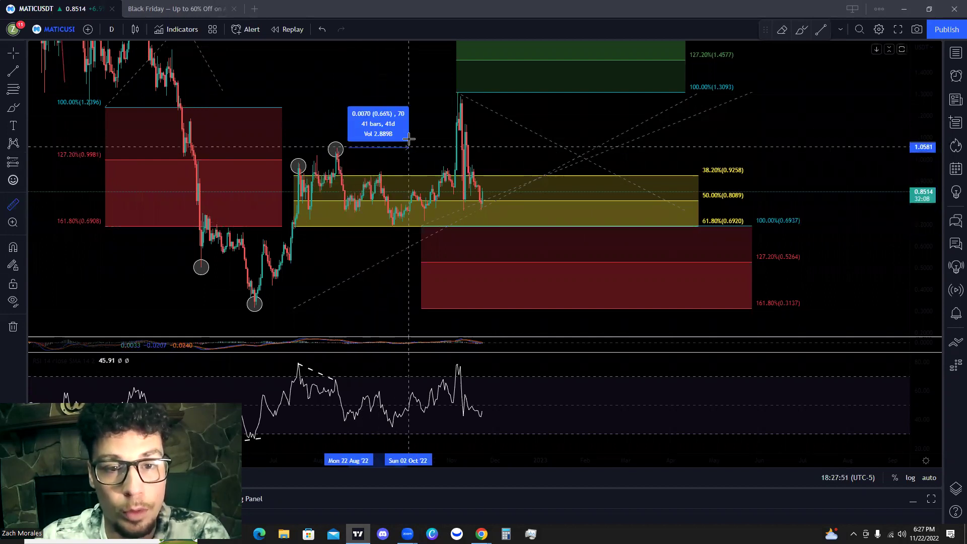
left_click(411, 112)
left_click(442, 112)
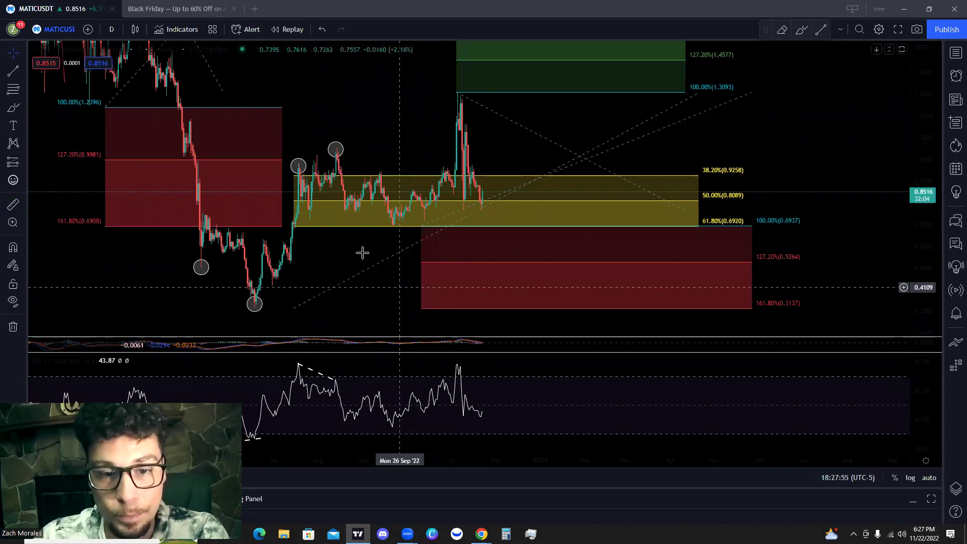
Step: Mark the circled May and June price lows and trace the rising RSI divergence line beneath them
left_click_drag(395, 238, 713, 204)
scroll(644, 242, "up", 3)
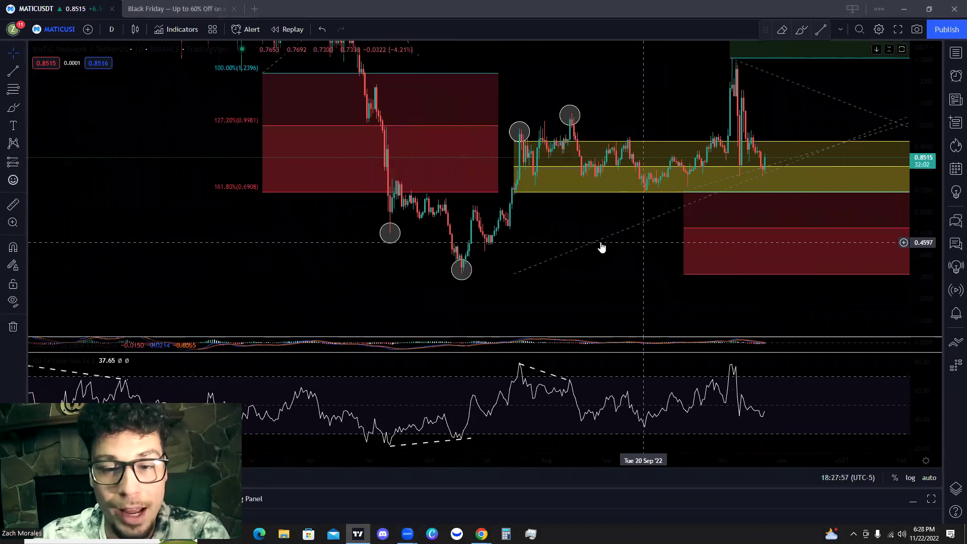
scroll(547, 227, "up", 2)
scroll(670, 205, "left", 5)
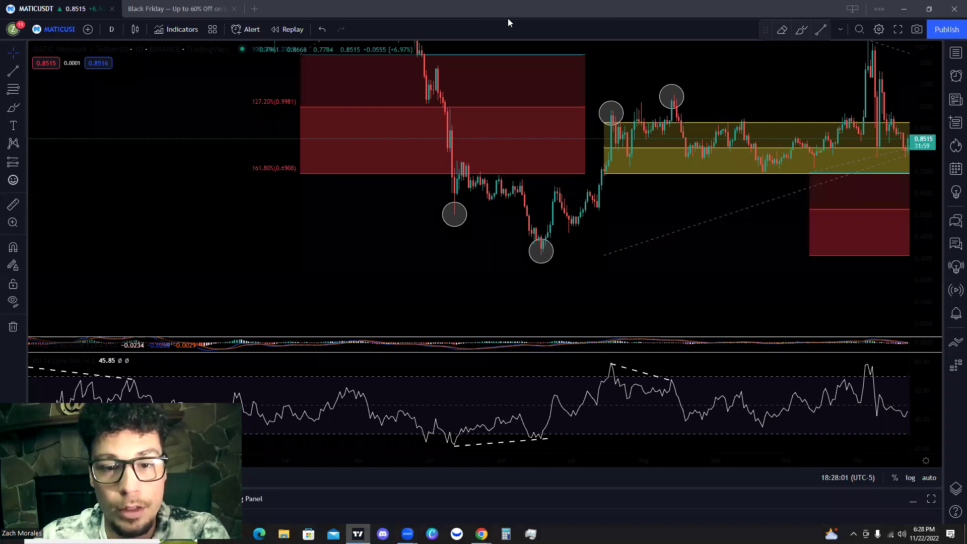
left_click_drag(524, 262, 536, 271)
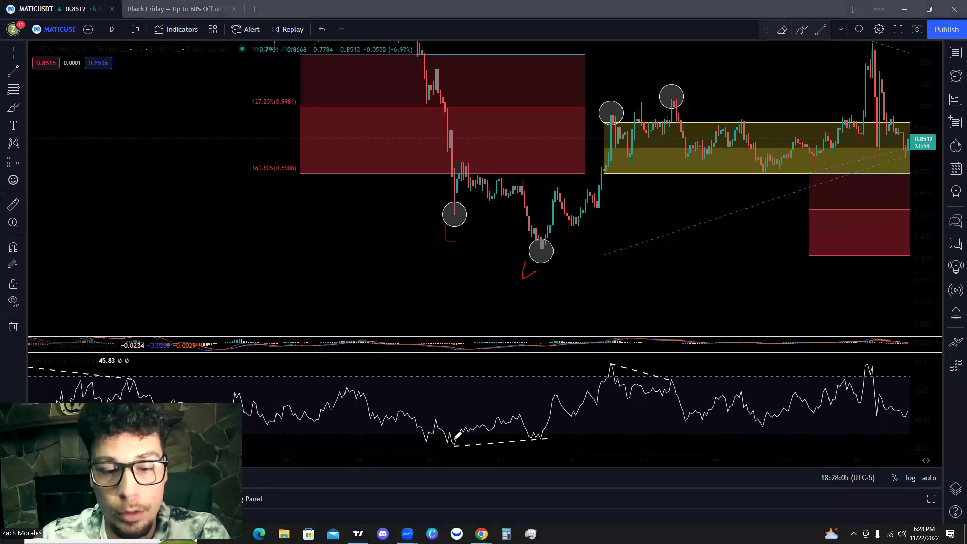
mouse_move(454, 440)
left_mouse_down()
mouse_move(563, 436)
mouse_move(546, 449)
left_mouse_up()
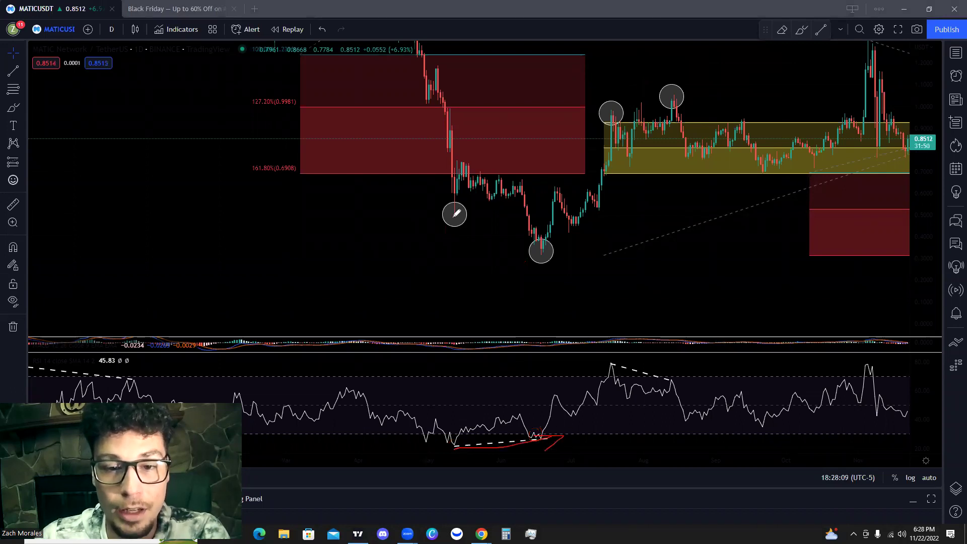
mouse_move(448, 215)
left_mouse_down()
mouse_move(540, 250)
mouse_move(524, 254)
left_mouse_up()
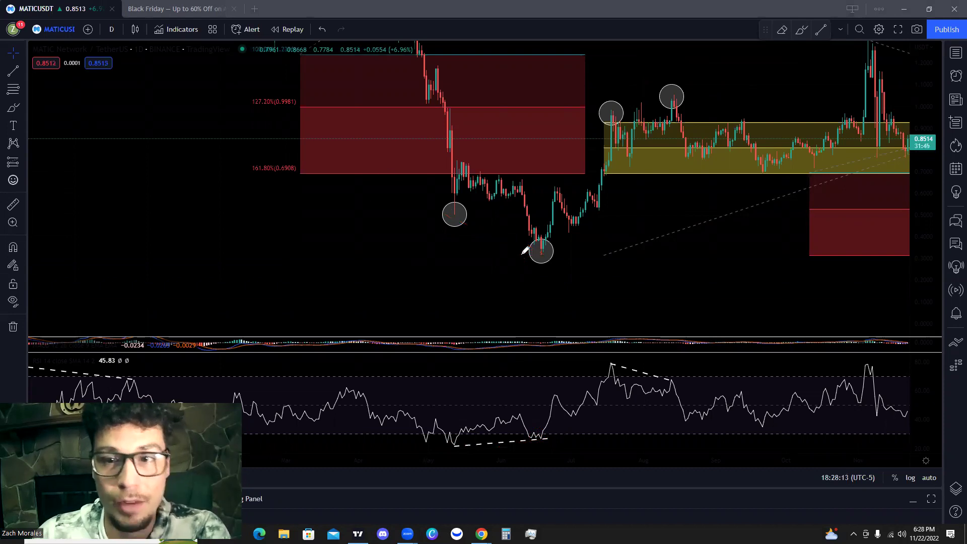
Step: Measure the price rise from the circled June low up to the circled August high, and clear the measurement
left_click(13, 204)
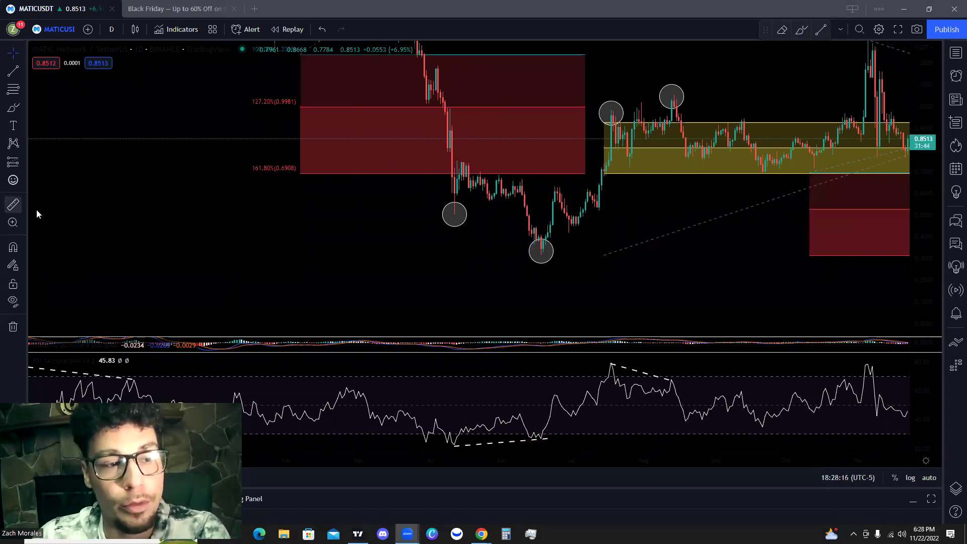
left_click(553, 255)
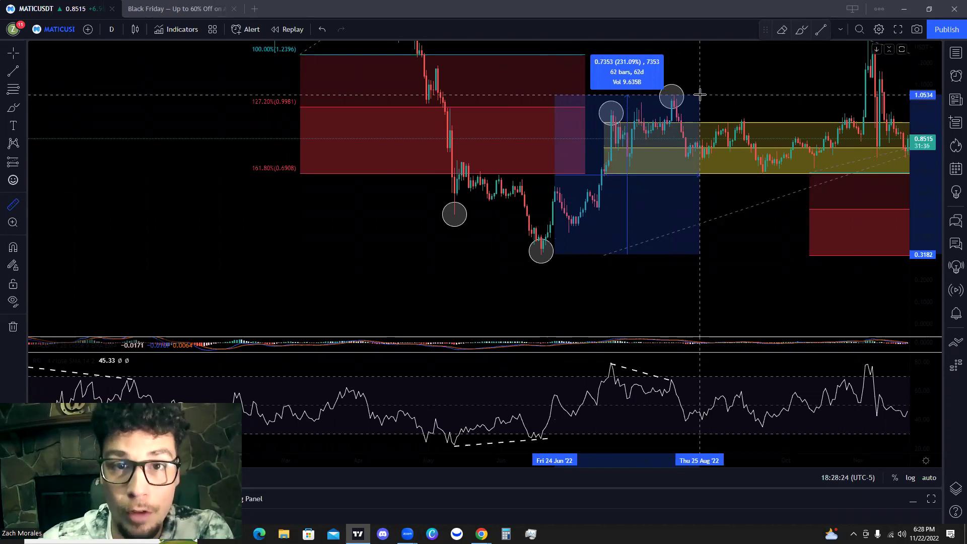
left_click(701, 95)
left_click(705, 99)
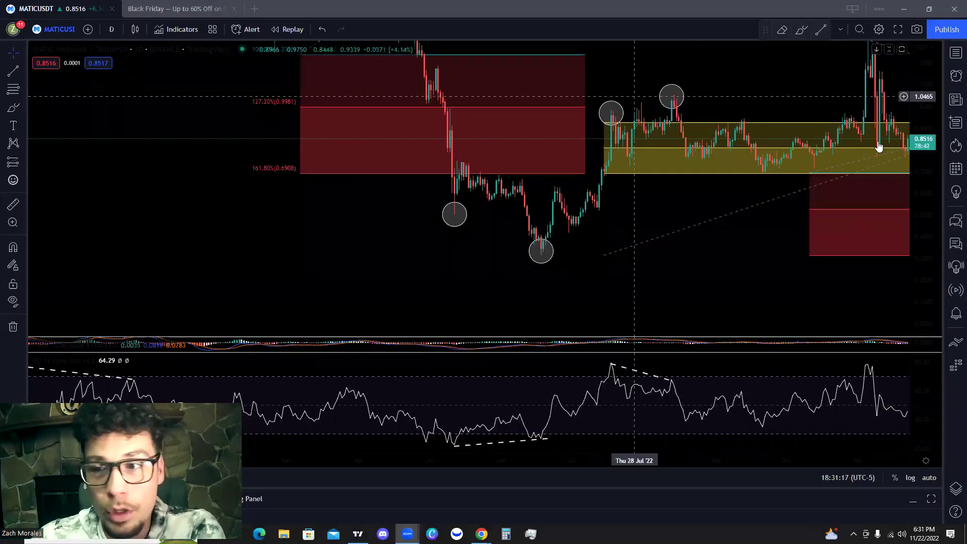
Step: Review the earlier head-and-shoulders and yellow retracement area, and sketch a projected rally from the June low to above the green extension zone
left_click_drag(928, 99, 908, 263)
scroll(680, 88, "down", 3)
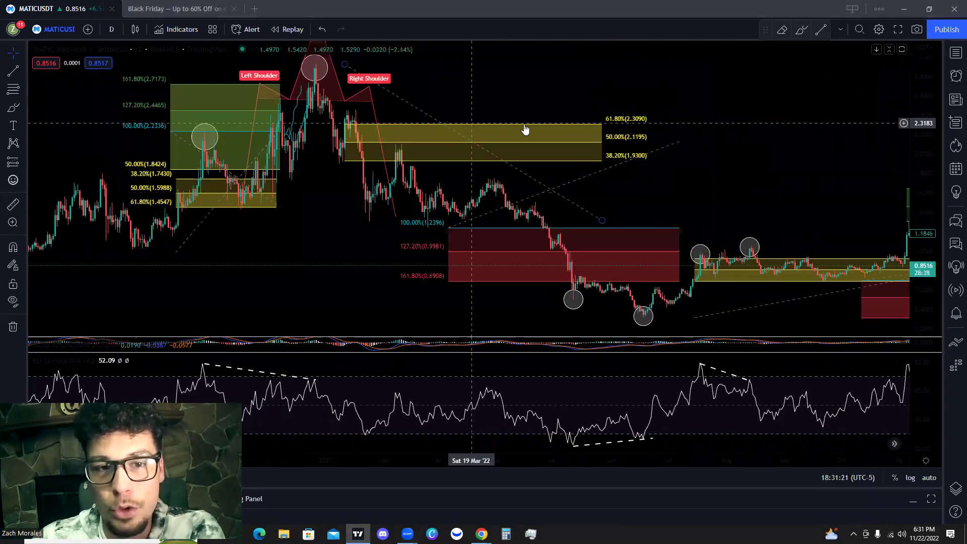
left_click_drag(509, 94, 556, 109)
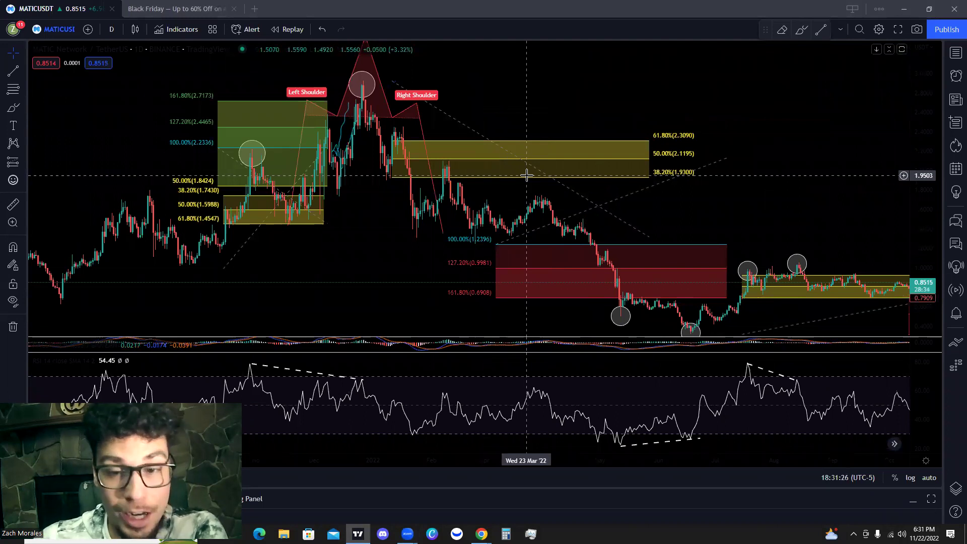
left_click_drag(860, 207, 429, 30)
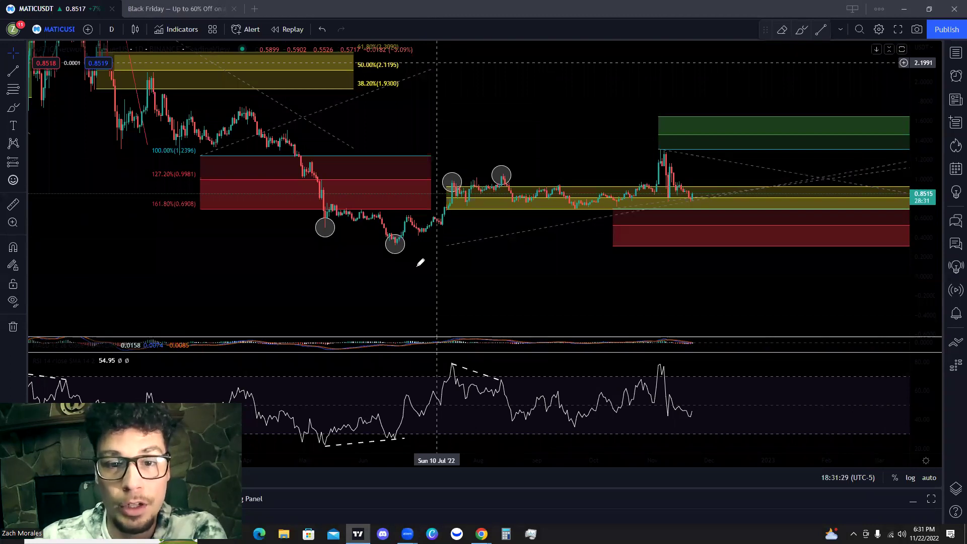
left_click_drag(398, 258, 780, 147)
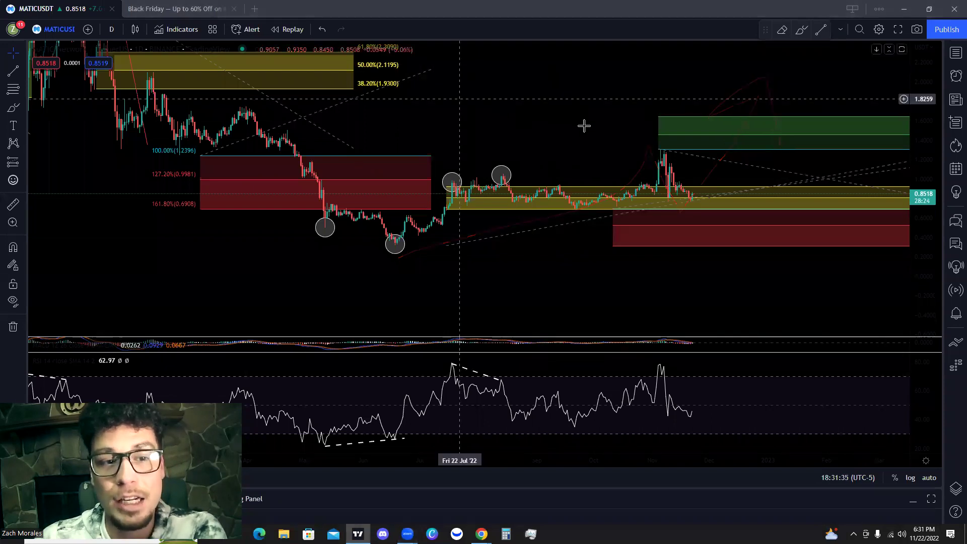
mouse_move(459, 98)
left_mouse_down()
mouse_move(585, 126)
mouse_move(589, 117)
left_mouse_up()
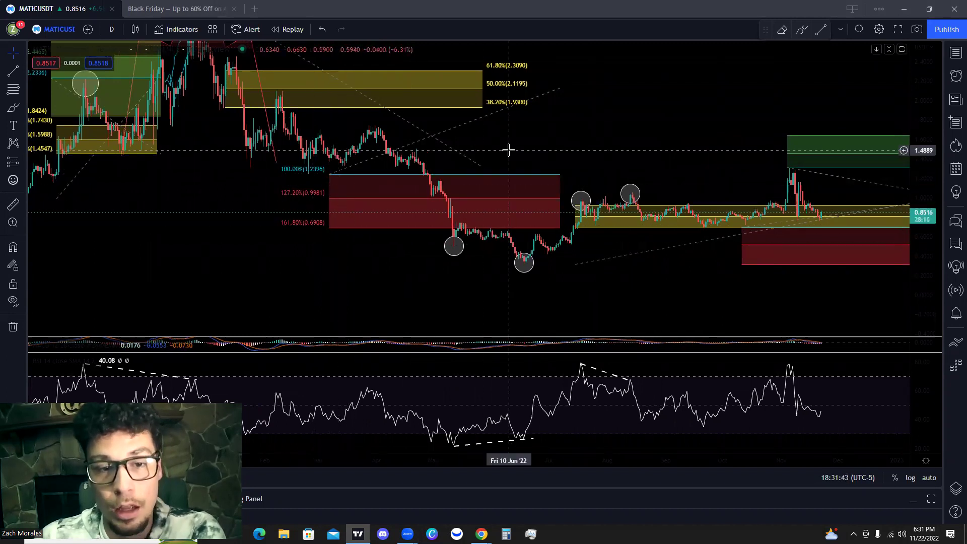
left_click(330, 176)
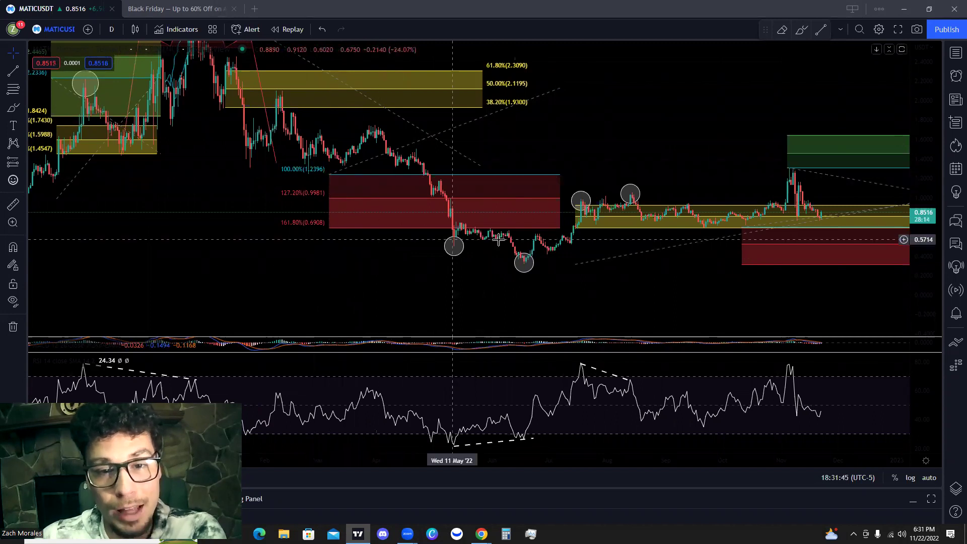
left_click_drag(620, 154, 551, 141)
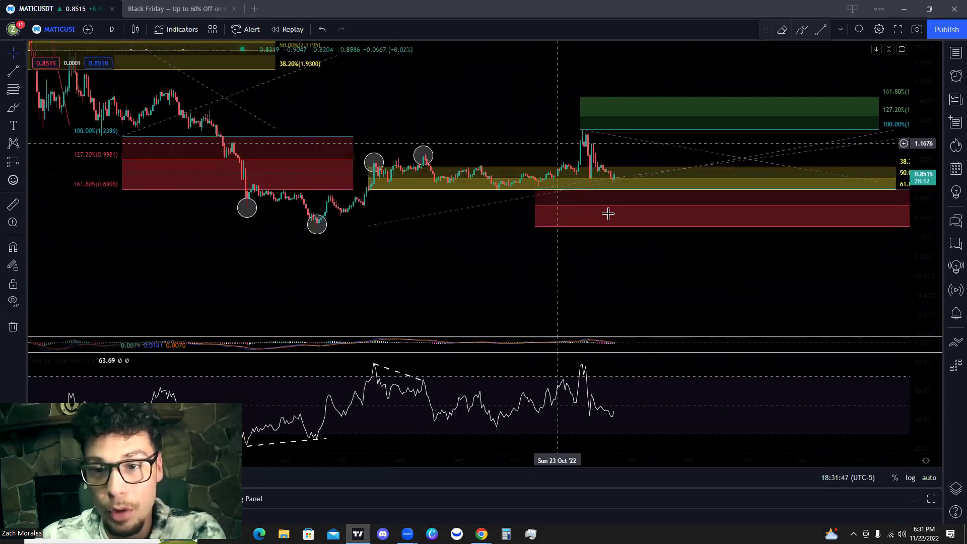
Step: Mark the circled December head peak and the price lows below the head-and-shoulders pattern
left_click_drag(435, 97, 799, 213)
scroll(738, 208, "up", 3)
left_click_drag(654, 207, 737, 201)
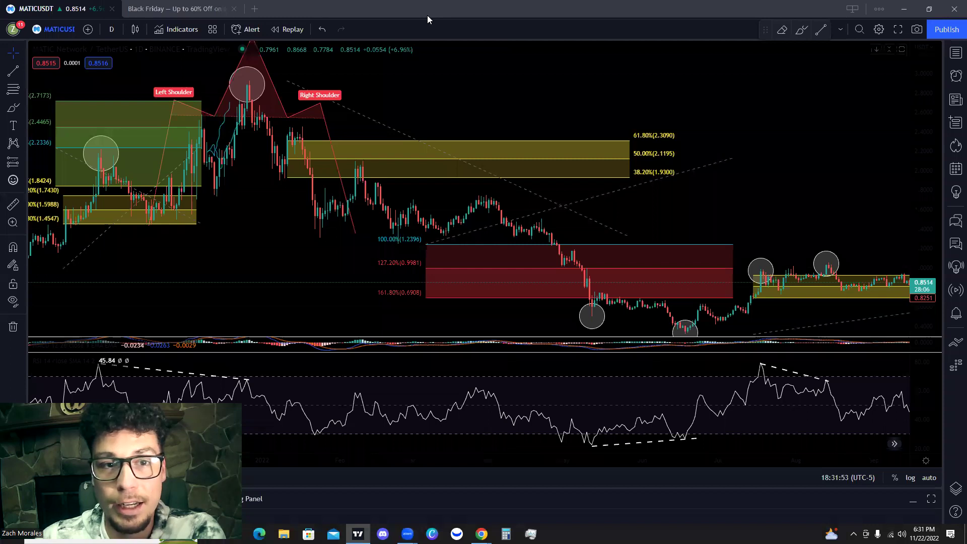
mouse_move(275, 69)
left_mouse_down()
mouse_move(237, 76)
mouse_move(276, 107)
left_mouse_up()
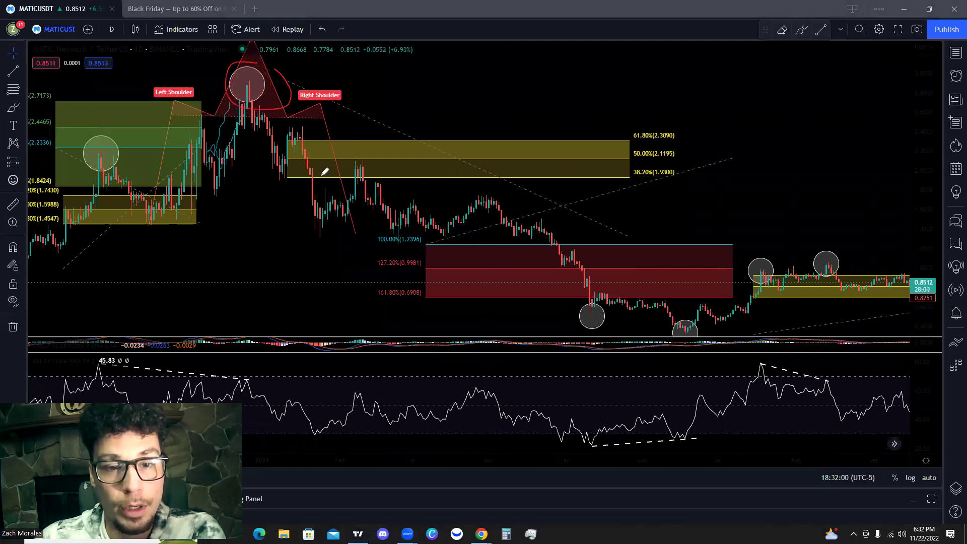
left_click_drag(384, 212, 187, 174)
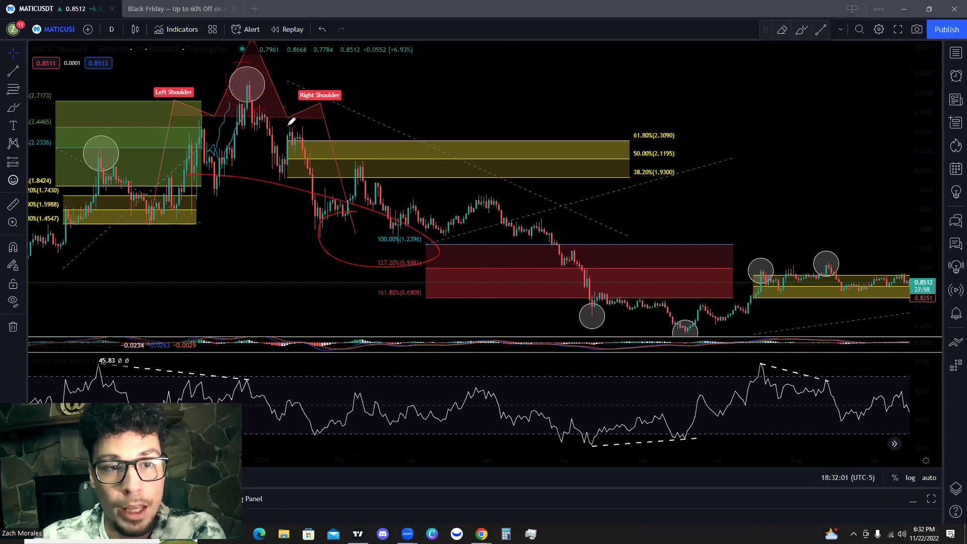
Step: Sketch the decline from the head peak, the rebound into the yellow retracement zone, and the drop into the red extension zone
left_click_drag(247, 72, 288, 133)
left_click_drag(344, 215, 402, 163)
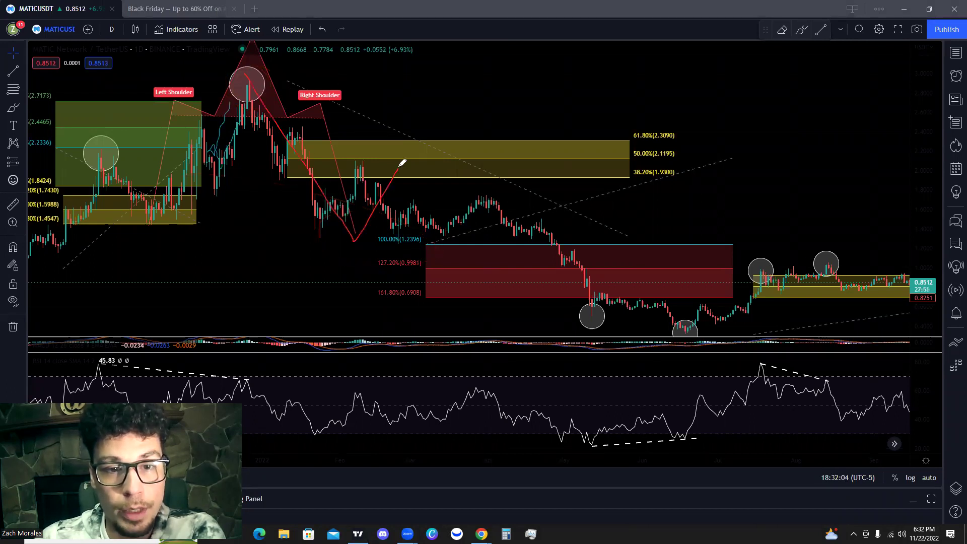
left_click_drag(447, 205, 506, 286)
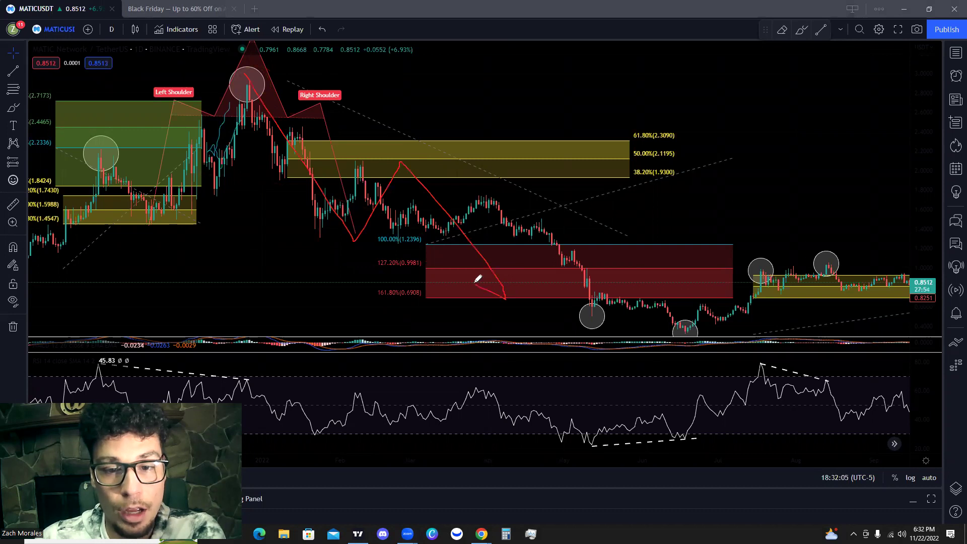
left_click_drag(475, 282, 519, 268)
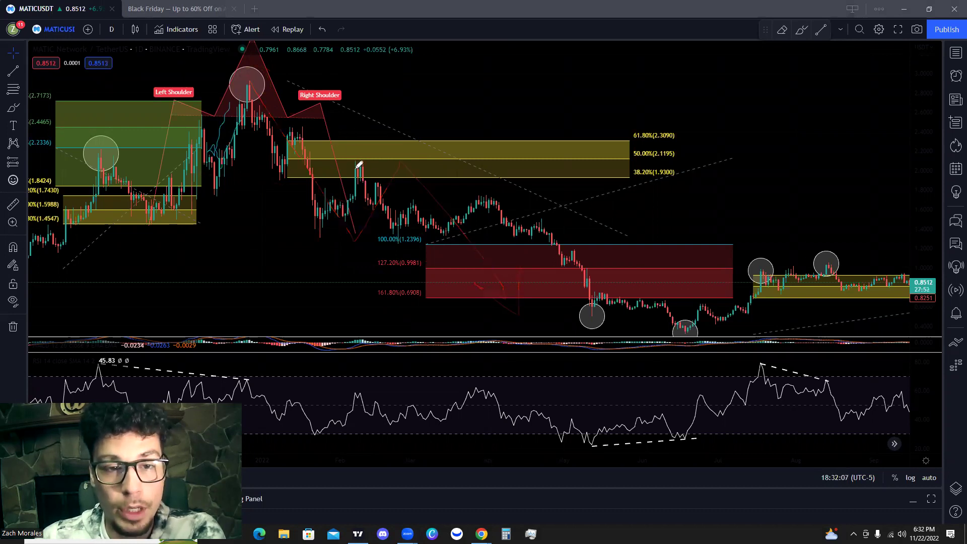
Step: Mark the rebound high in the yellow retracement zone and the red extension's 100%, 127.20% and 161.80% levels
mouse_move(672, 146)
left_mouse_down()
mouse_move(617, 151)
mouse_move(694, 155)
mouse_move(639, 145)
left_mouse_up()
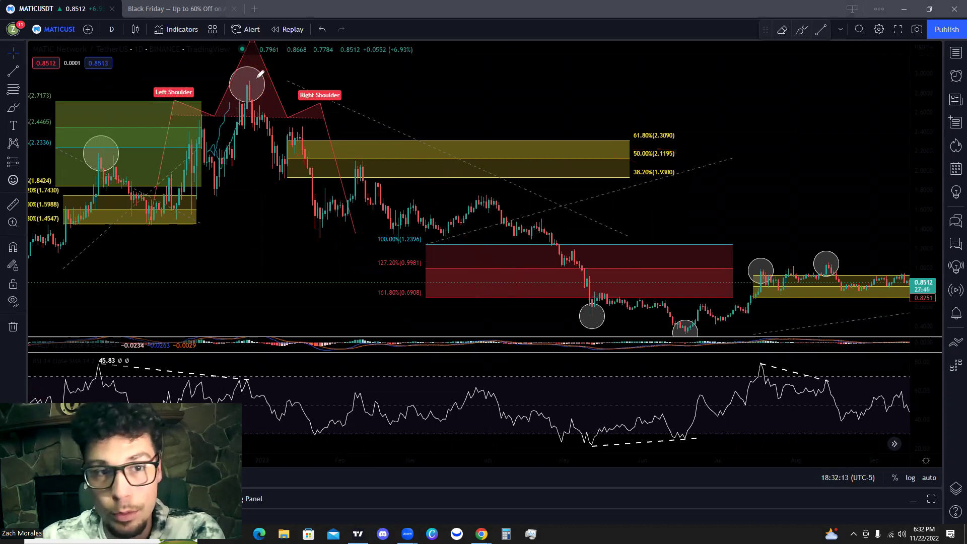
mouse_move(246, 75)
left_mouse_down()
mouse_move(334, 227)
mouse_move(379, 156)
mouse_move(395, 162)
mouse_move(361, 154)
left_mouse_up()
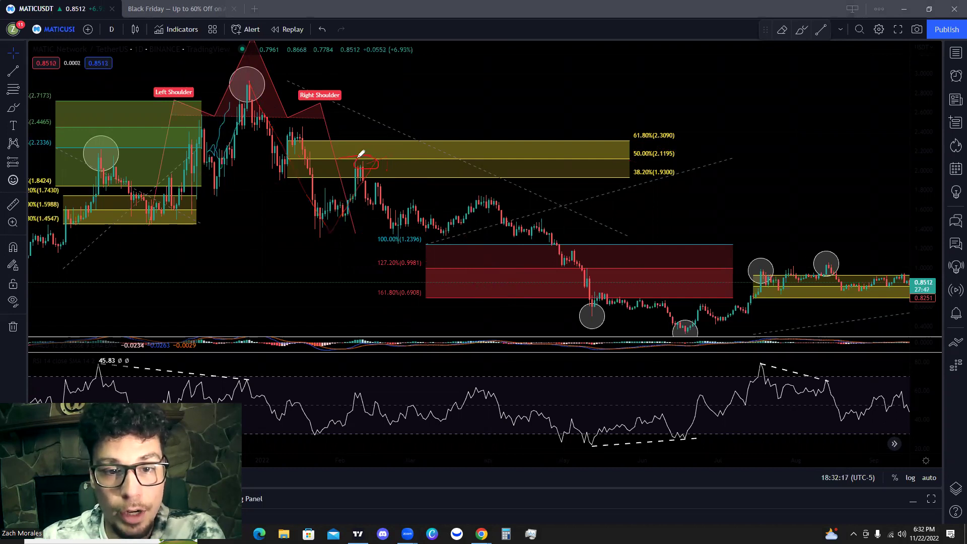
mouse_move(394, 203)
left_mouse_down()
mouse_move(407, 243)
mouse_move(428, 228)
mouse_move(381, 241)
left_mouse_up()
left_click_drag(460, 239, 707, 241)
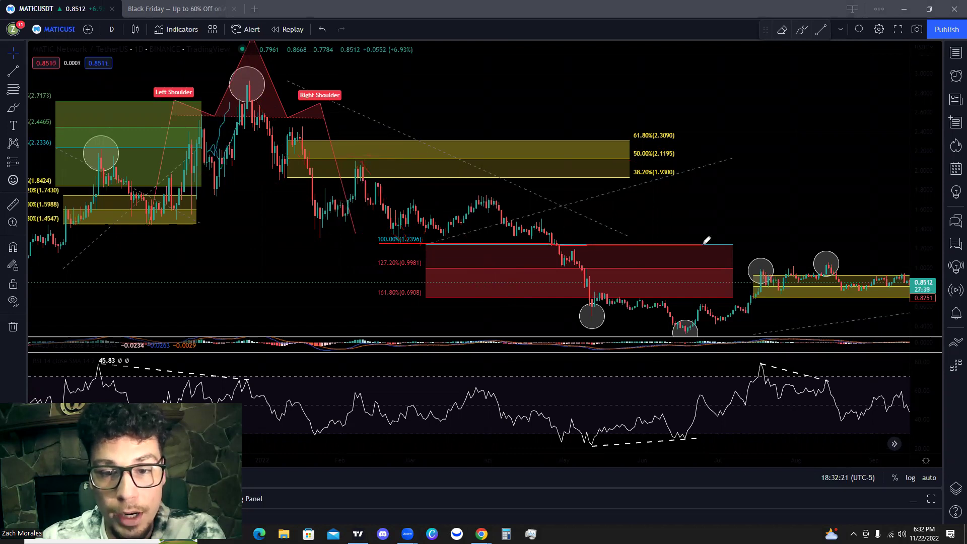
mouse_move(439, 258)
left_mouse_down()
mouse_move(418, 252)
mouse_move(371, 267)
mouse_move(403, 268)
mouse_move(434, 293)
mouse_move(368, 276)
left_mouse_up()
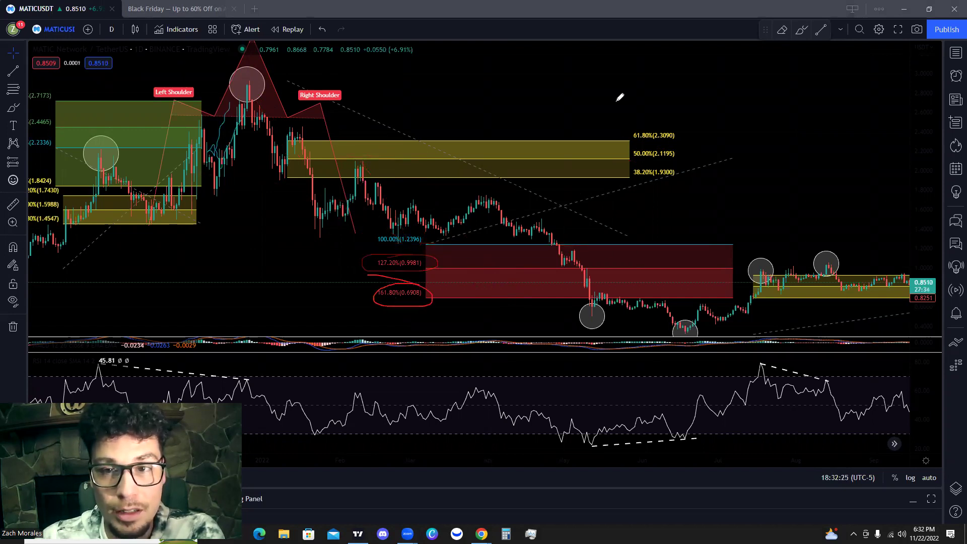
Step: Sketch a bullish path from the circled June low into the recent green extension zone, and mark its 127.20% and 161.80% levels
left_click_drag(775, 175, 296, 79)
scroll(807, 308, "down", 3)
left_click_drag(836, 287, 618, 295)
left_click_drag(924, 219, 464, 39)
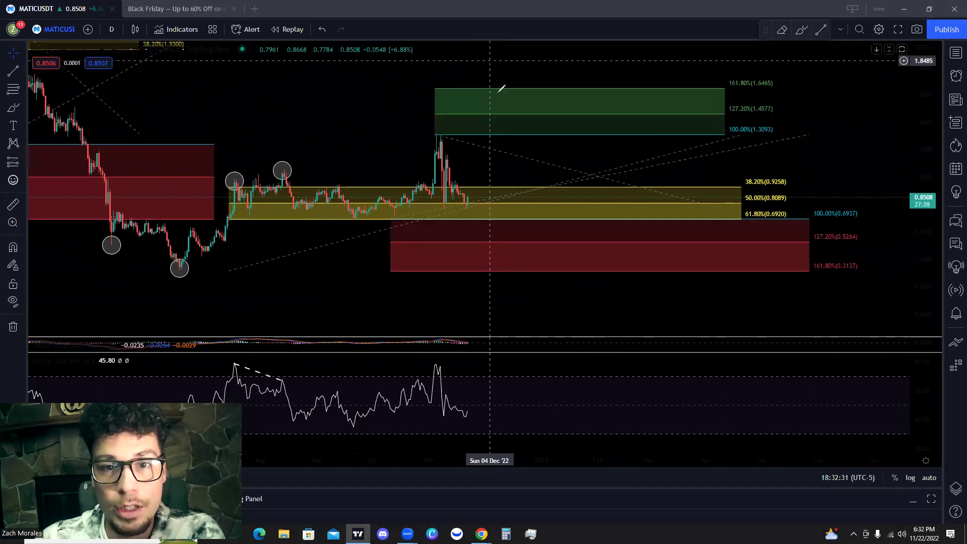
mouse_move(191, 278)
left_mouse_down()
mouse_move(524, 108)
mouse_move(514, 108)
mouse_move(545, 136)
left_mouse_up()
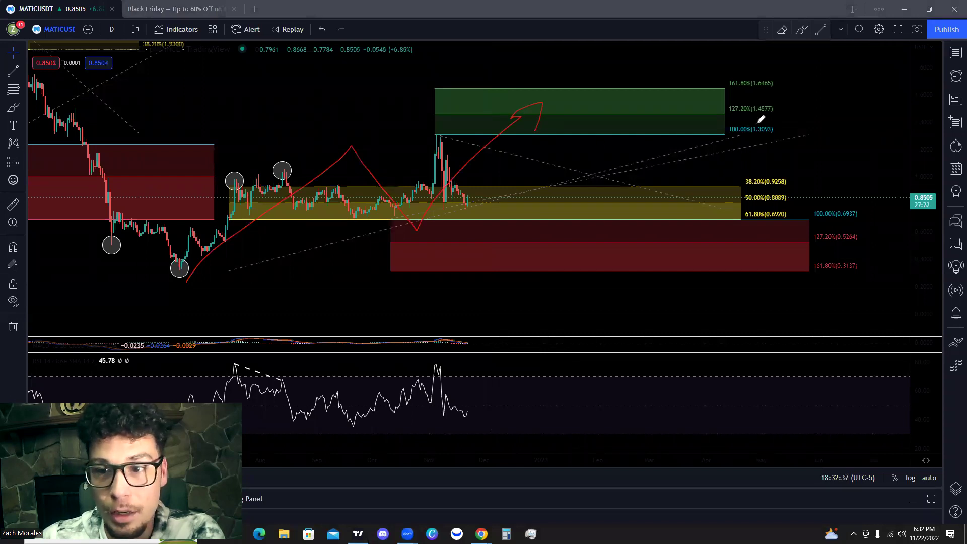
mouse_move(764, 97)
left_mouse_down()
mouse_move(770, 121)
mouse_move(784, 108)
left_mouse_up()
mouse_move(759, 71)
left_mouse_down()
mouse_move(801, 87)
mouse_move(678, 71)
left_mouse_up()
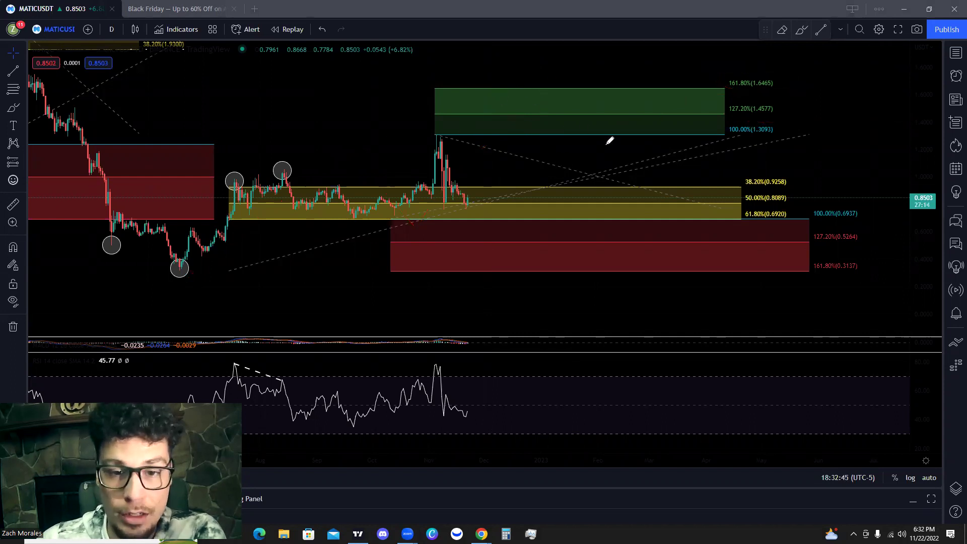
Step: Sketch bearish price paths falling through the yellow retracement into the recent red extension zone, and mark that zone's level labels
mouse_move(178, 283)
left_mouse_down()
mouse_move(361, 138)
mouse_move(390, 123)
mouse_move(395, 143)
left_mouse_up()
mouse_move(430, 196)
left_mouse_down()
mouse_move(448, 232)
mouse_move(462, 221)
left_mouse_up()
mouse_move(584, 279)
left_mouse_down()
mouse_move(594, 290)
mouse_move(614, 224)
left_mouse_up()
mouse_move(476, 166)
left_mouse_down()
mouse_move(544, 233)
mouse_move(555, 168)
mouse_move(468, 218)
left_mouse_up()
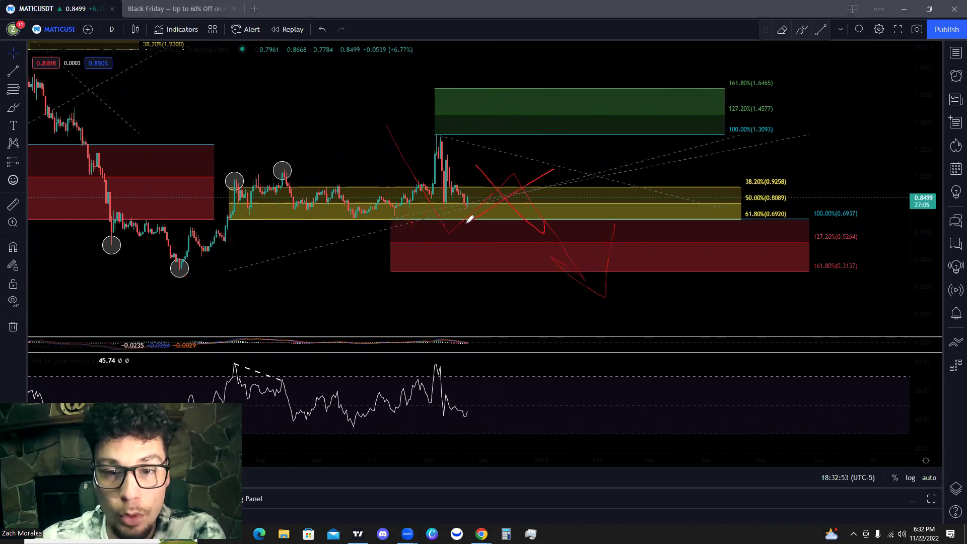
mouse_move(858, 205)
left_mouse_down()
mouse_move(813, 248)
mouse_move(859, 267)
mouse_move(806, 265)
mouse_move(787, 247)
left_mouse_up()
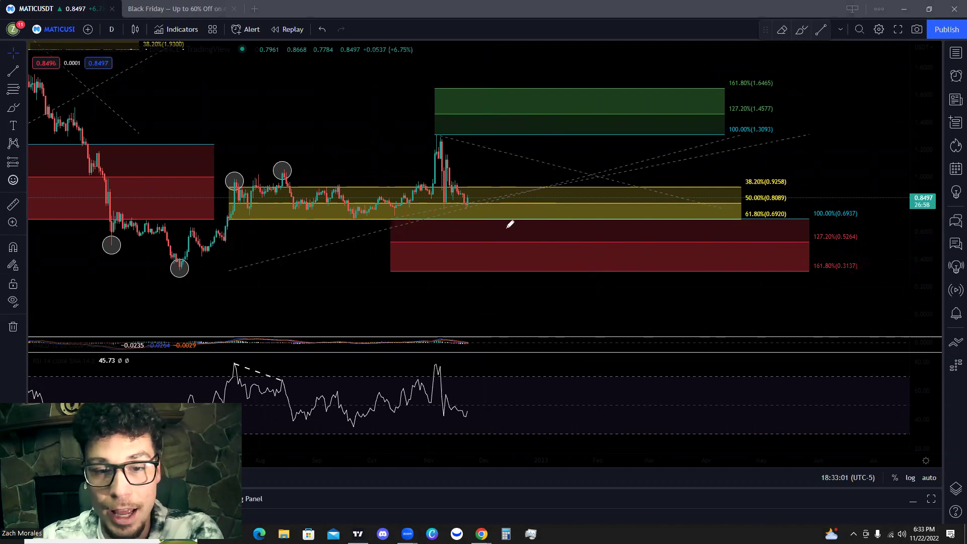
Step: Trace the red zone's 127.20% level back to the circled May low and its 161.80% level back towards the June low
left_click_drag(399, 237, 96, 236)
mouse_move(388, 241)
left_mouse_down()
mouse_move(103, 233)
mouse_move(457, 243)
left_mouse_up()
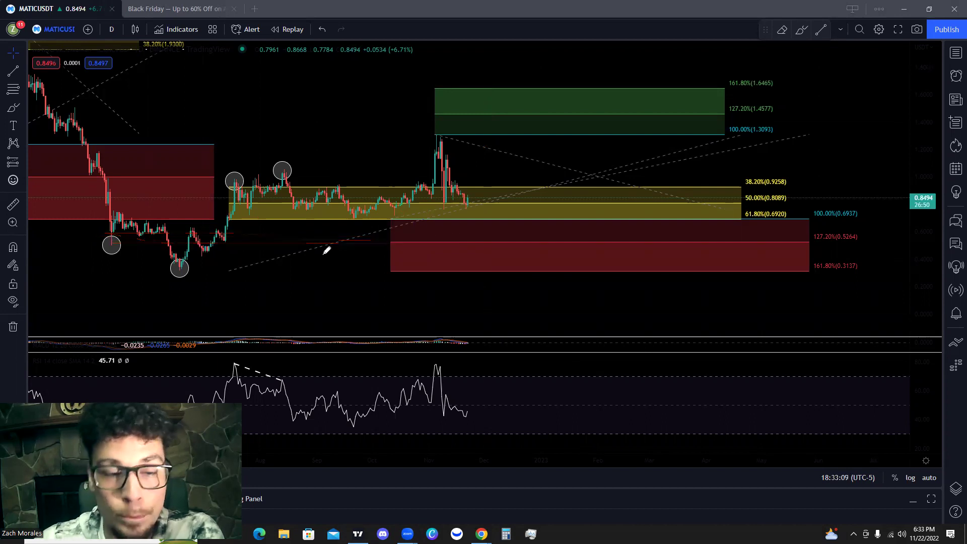
left_click_drag(236, 243, 91, 241)
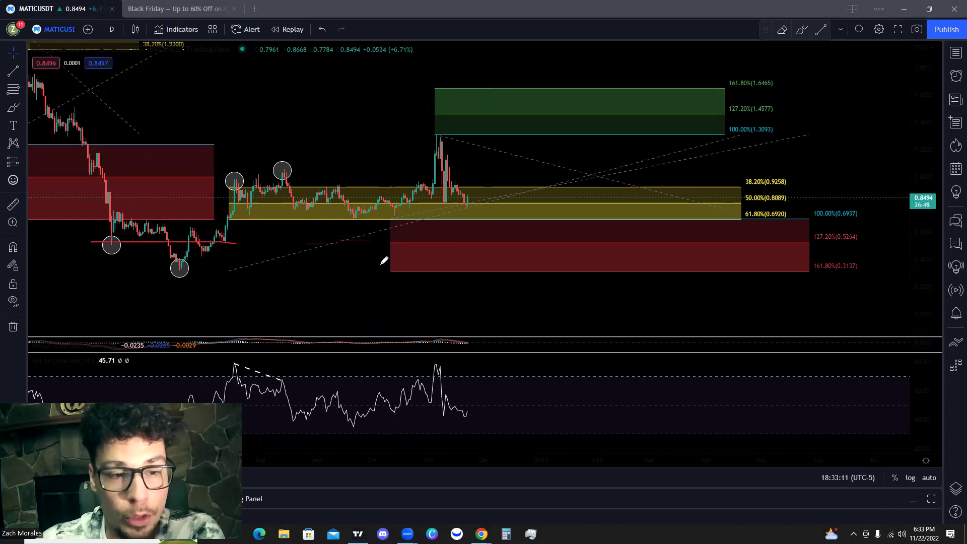
mouse_move(380, 267)
left_mouse_down()
mouse_move(158, 266)
mouse_move(220, 265)
left_mouse_up()
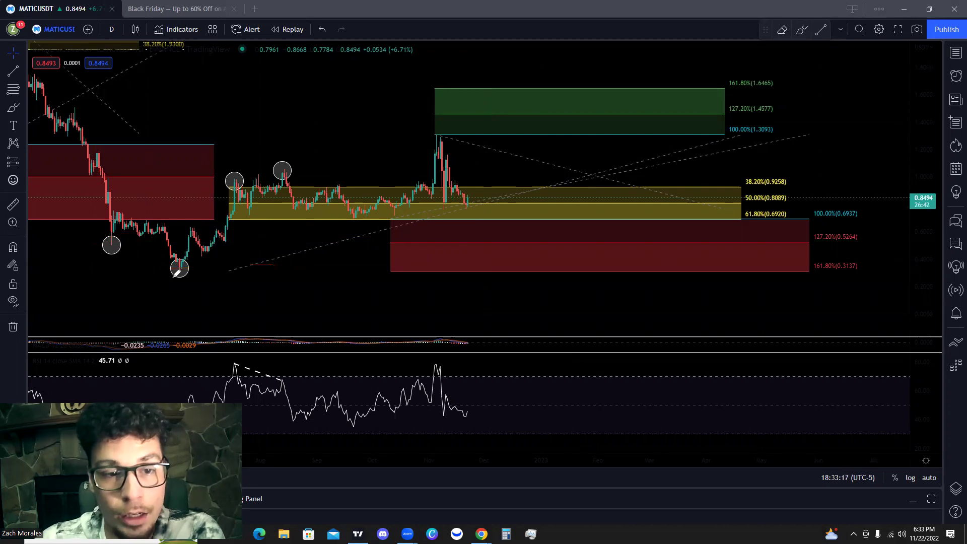
Step: Sketch alternative paths from the June low, one falling into the red zone and one rallying into the green zone, and clear them
left_click_drag(175, 275, 259, 189)
mouse_move(328, 185)
left_mouse_down()
mouse_move(467, 129)
mouse_move(505, 211)
left_mouse_up()
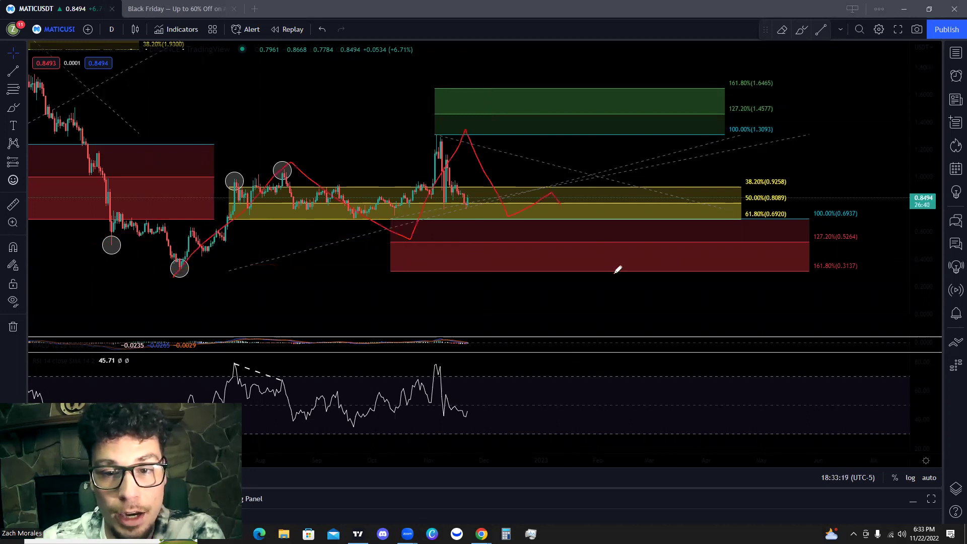
mouse_move(619, 270)
left_mouse_down()
mouse_move(640, 280)
mouse_move(638, 232)
left_mouse_up()
mouse_move(202, 257)
left_mouse_down()
mouse_move(381, 219)
mouse_move(531, 101)
mouse_move(552, 95)
mouse_move(550, 132)
left_mouse_up()
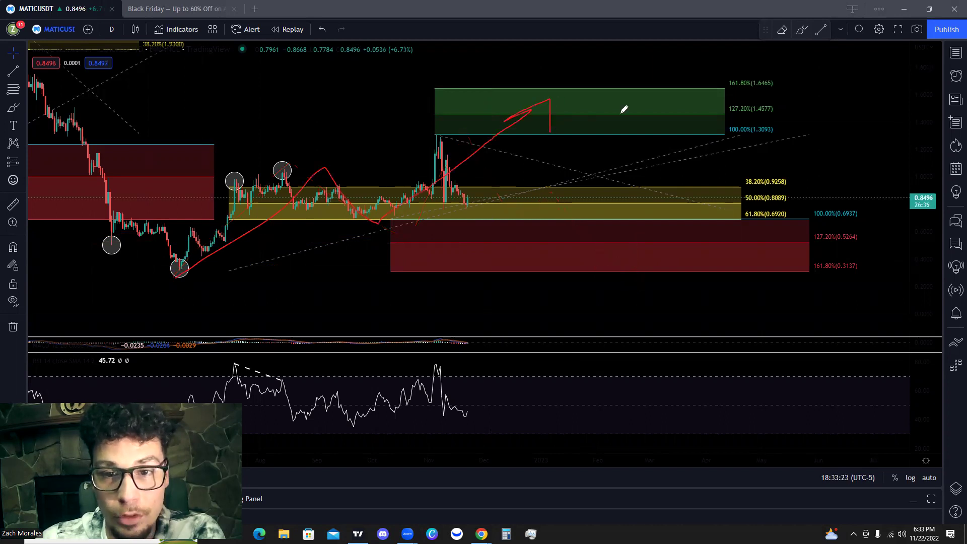
key("Escape")
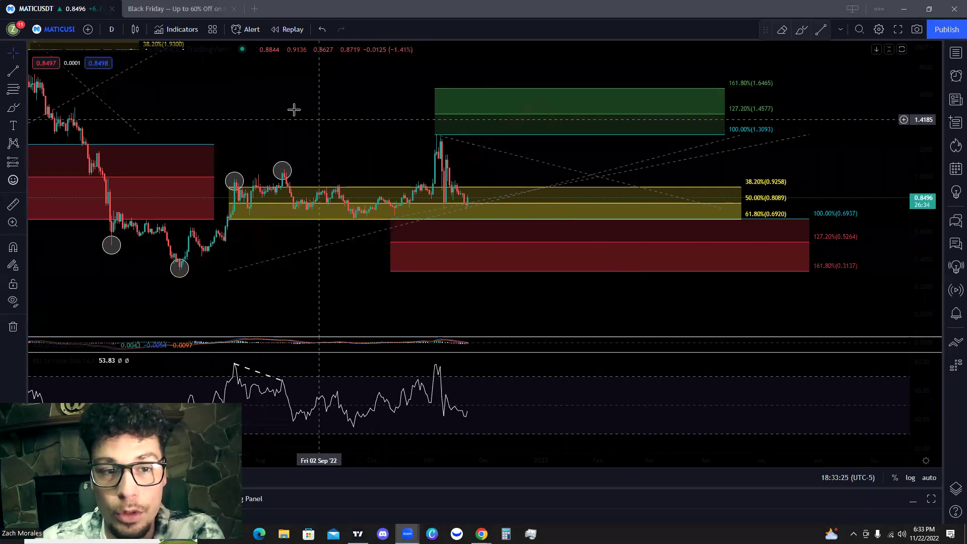
Step: Trace the left shoulder, head, right shoulder and overall outline of the earlier head-and-shoulders pattern
scroll(323, 103, "down", 3)
mouse_move(432, 110)
left_mouse_down()
mouse_move(666, 229)
mouse_move(654, 221)
left_mouse_up()
scroll(559, 199, "up", 2)
scroll(418, 176, "up", 2)
scroll(416, 181, "up", 1)
scroll(615, 153, "up", 2)
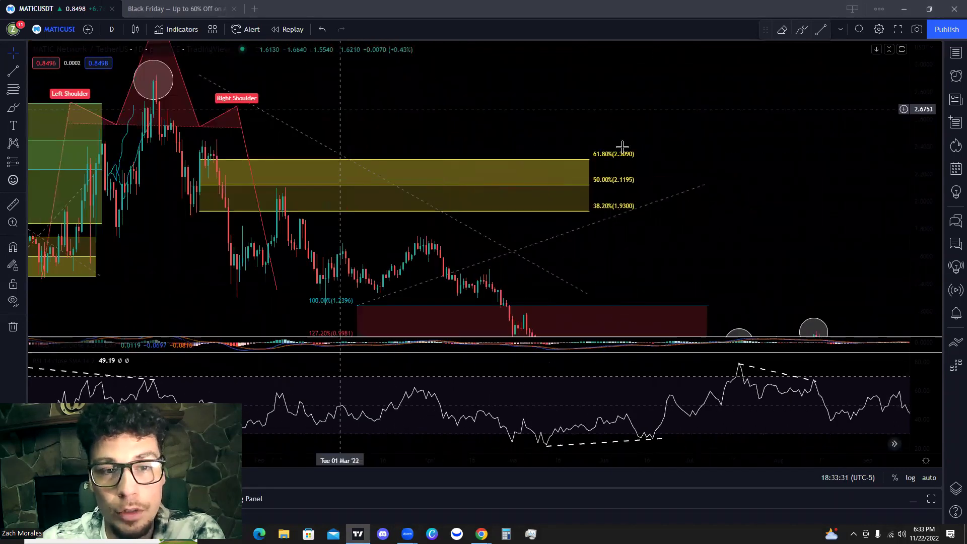
scroll(637, 142, "left", 5)
left_click_drag(936, 121, 935, 154)
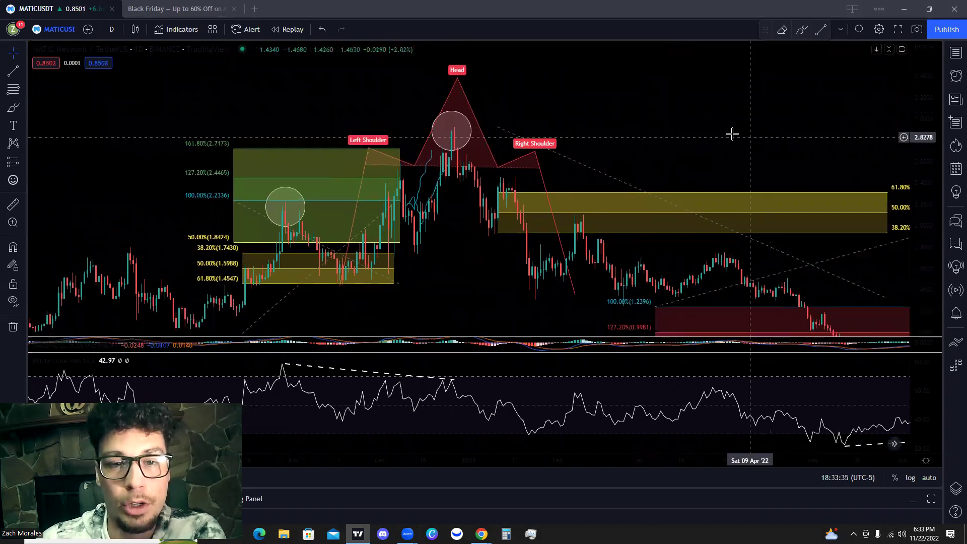
left_click_drag(738, 135, 719, 130)
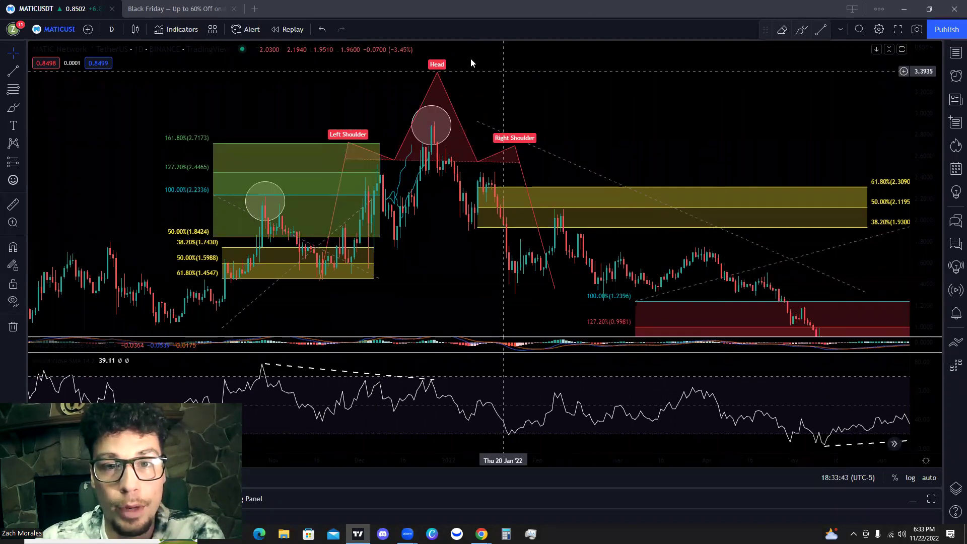
mouse_move(317, 178)
left_mouse_down()
mouse_move(335, 137)
mouse_move(392, 148)
left_mouse_up()
left_click_drag(405, 105, 471, 104)
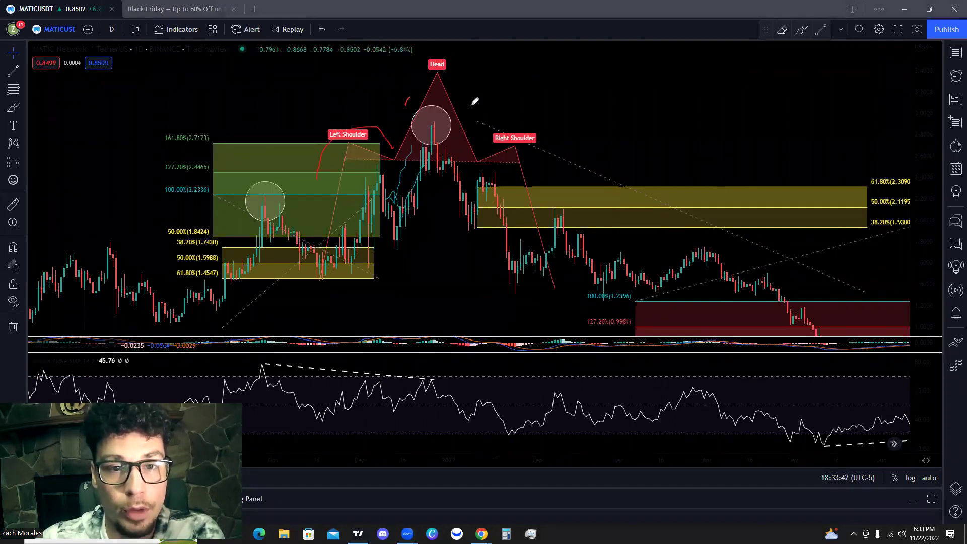
left_click_drag(470, 164, 539, 166)
mouse_move(311, 246)
left_mouse_down()
mouse_move(394, 165)
mouse_move(468, 147)
mouse_move(544, 190)
mouse_move(569, 288)
left_mouse_up()
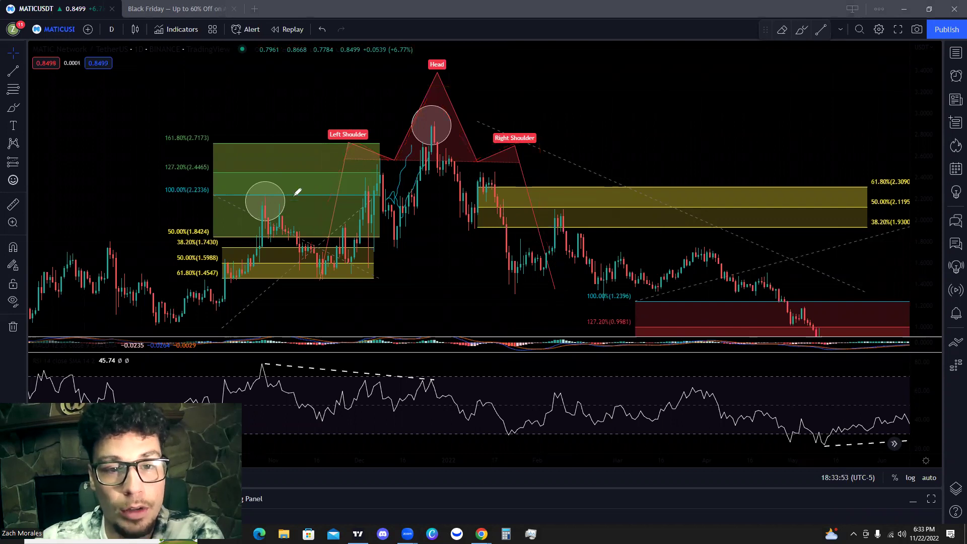
Step: Draw a rising arrow linking the earlier circled price high to the circled head peak, and mark both highs
left_click_drag(460, 120, 439, 151)
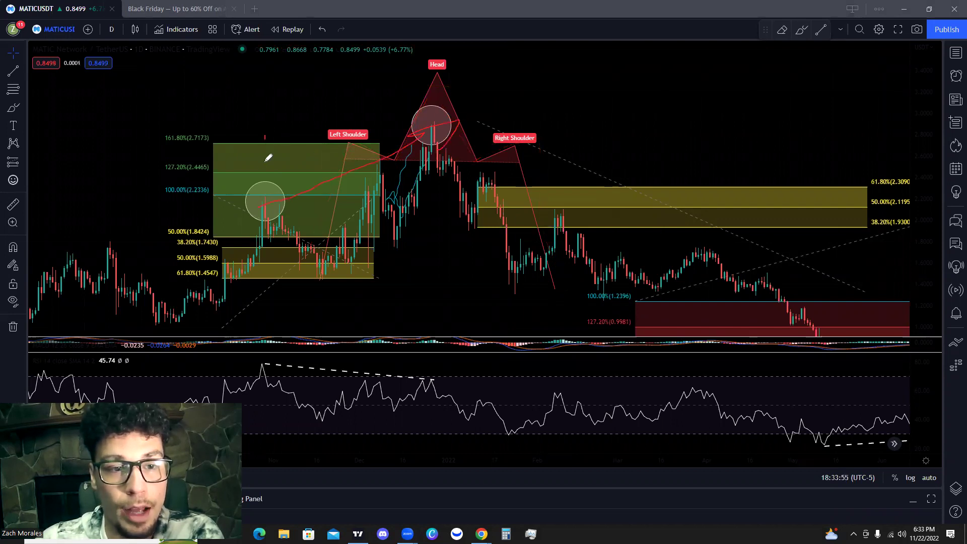
left_click_drag(278, 132, 265, 154)
mouse_move(397, 83)
left_mouse_down()
mouse_move(394, 135)
mouse_move(417, 94)
left_mouse_up()
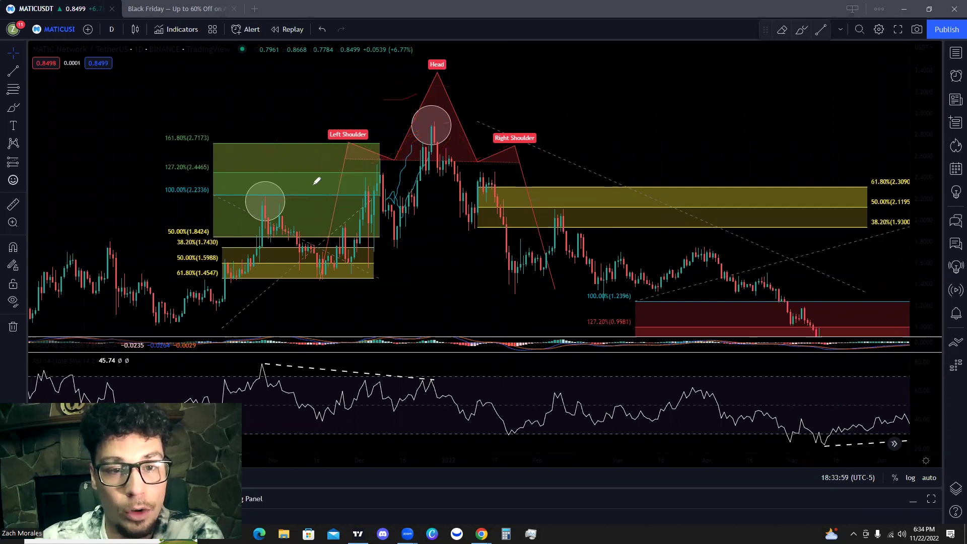
mouse_move(254, 213)
left_mouse_down()
mouse_move(432, 119)
mouse_move(410, 128)
left_mouse_up()
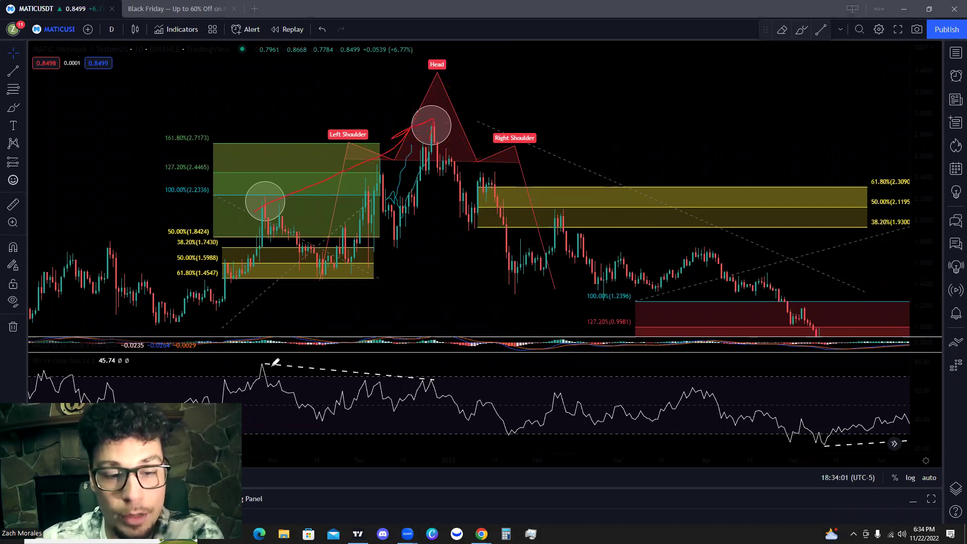
Step: Circle the first RSI peak of the bearish divergence and trace the falling dashed line to the second peak
mouse_move(275, 360)
left_mouse_down()
mouse_move(252, 358)
mouse_move(282, 356)
left_mouse_up()
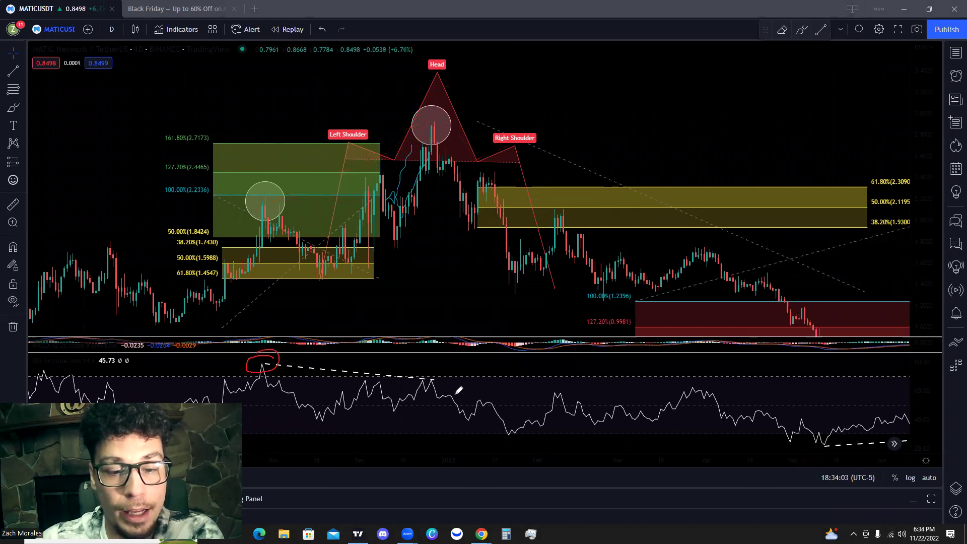
left_click_drag(425, 375, 380, 361)
mouse_move(263, 355)
left_mouse_down()
mouse_move(443, 391)
mouse_move(425, 403)
left_mouse_up()
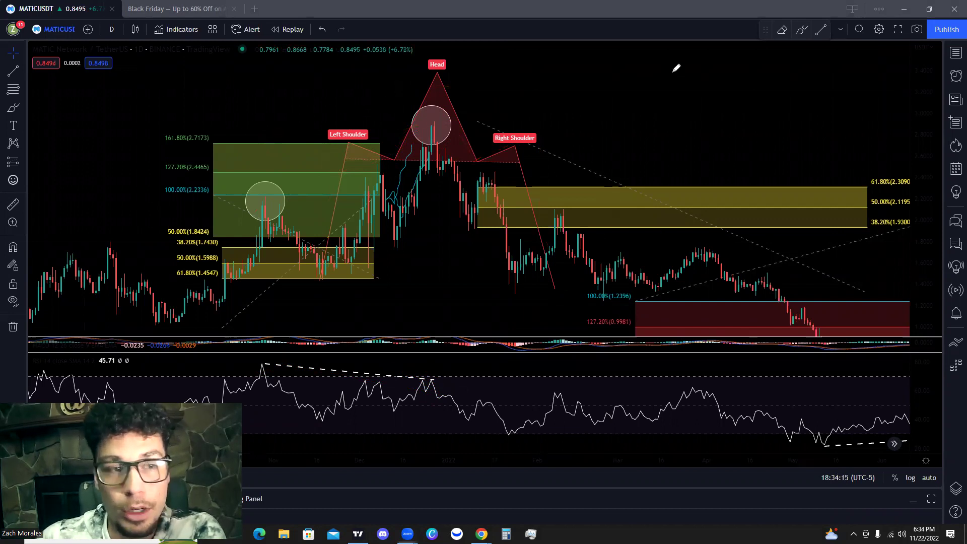
Step: Measure the price drop and duration from the circled December head high to the late January low, and clear the measurement
left_click(441, 121, "shift")
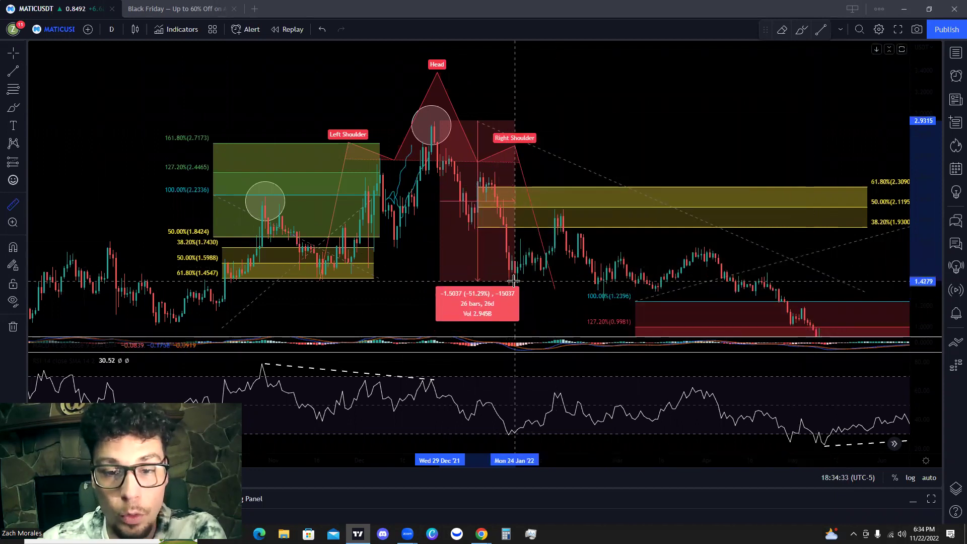
left_click(516, 286)
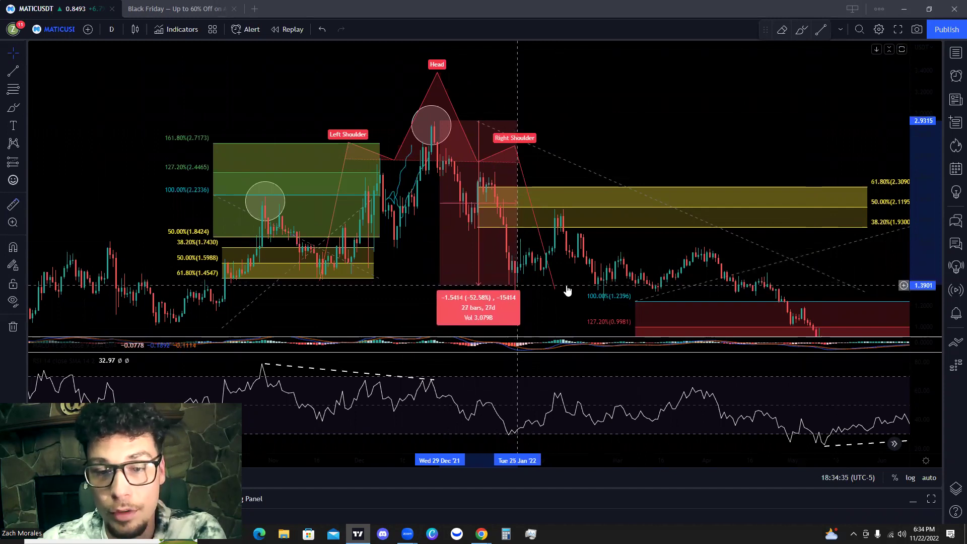
left_click(537, 287)
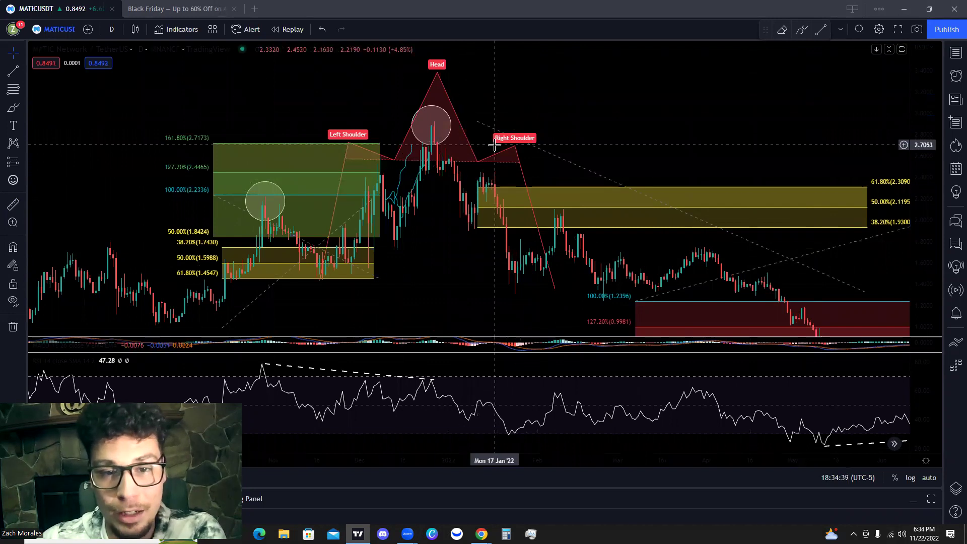
Step: Trace the October 2021 rally to the first circled high and its pullback, and circle the 38.2%, 50% and 61.8% retracement labels
left_click_drag(647, 108, 819, 66)
scroll(579, 242, "up", 4)
left_click_drag(523, 231, 699, 251)
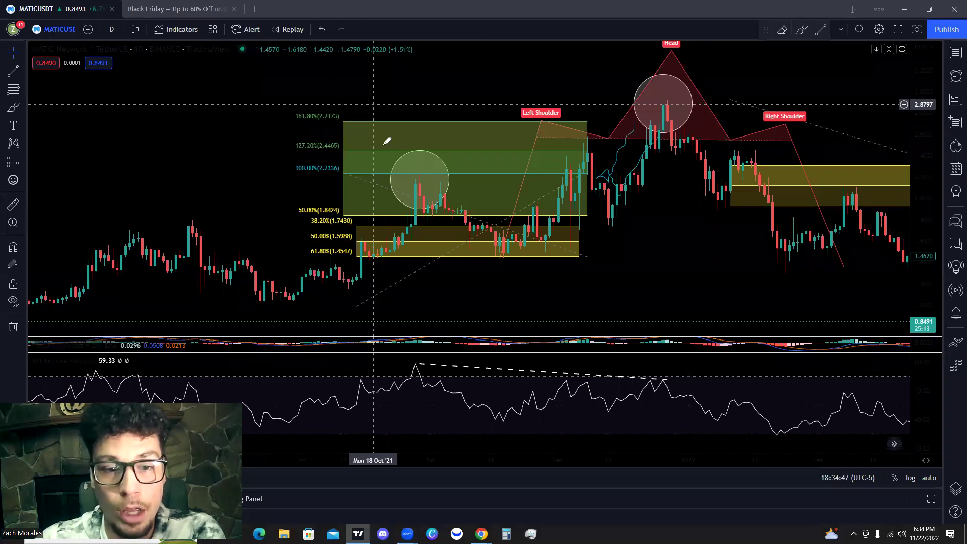
left_click_drag(348, 286, 420, 156)
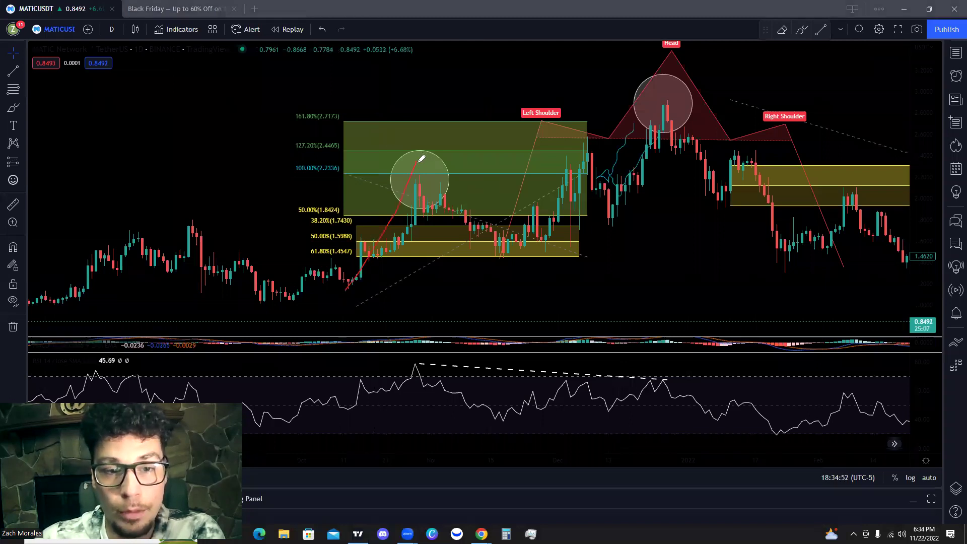
left_click_drag(474, 245, 476, 254)
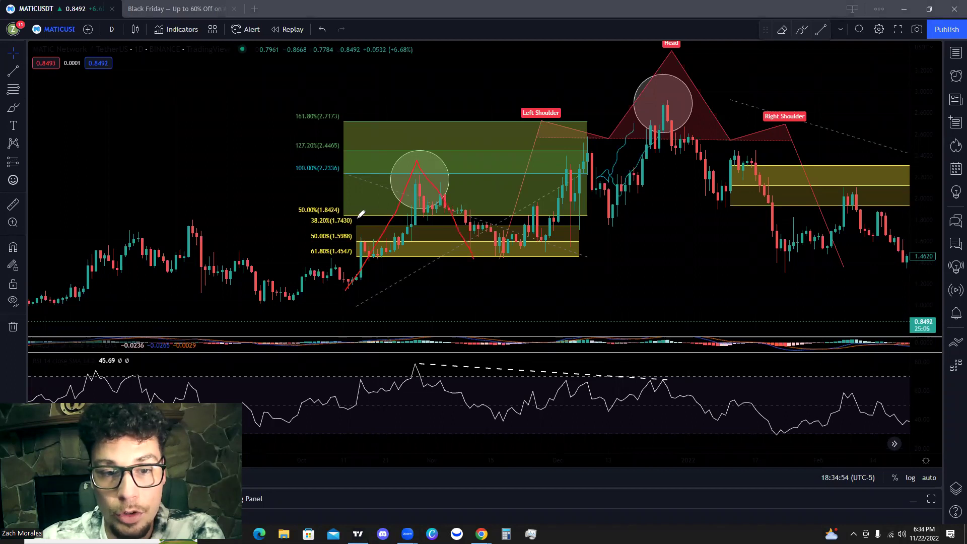
mouse_move(361, 214)
left_mouse_down()
mouse_move(335, 205)
mouse_move(340, 249)
mouse_move(365, 221)
left_mouse_up()
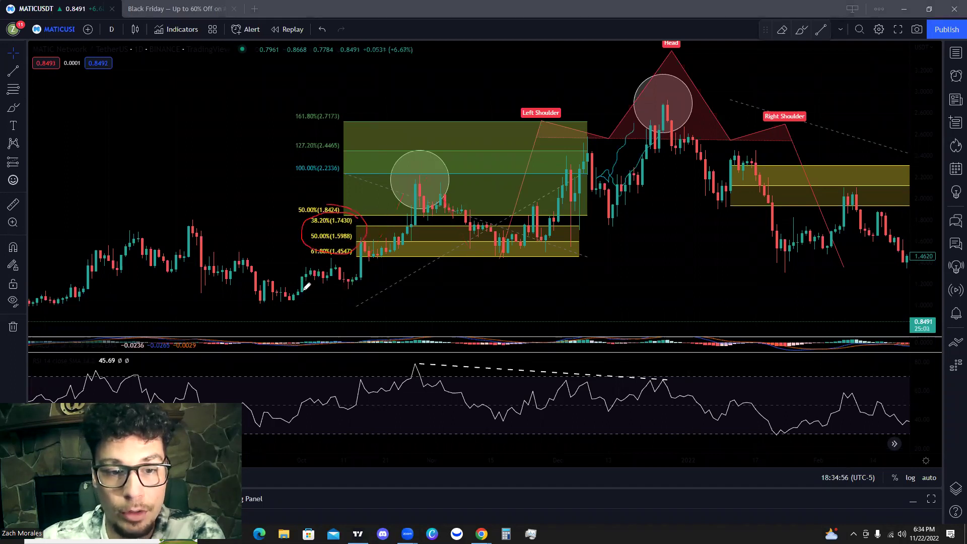
Step: Circle the rally's starting low and high, and trace the full swing back into the lower yellow retracement zone
mouse_move(306, 286)
left_mouse_down()
mouse_move(304, 314)
mouse_move(305, 287)
left_mouse_up()
left_click_drag(416, 188, 414, 185)
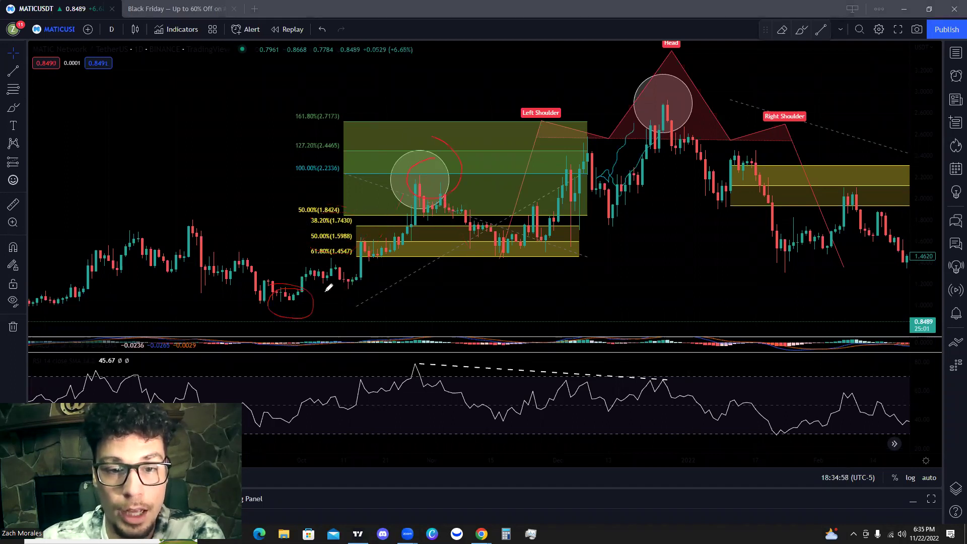
mouse_move(292, 317)
left_mouse_down()
mouse_move(436, 158)
mouse_move(475, 261)
left_mouse_up()
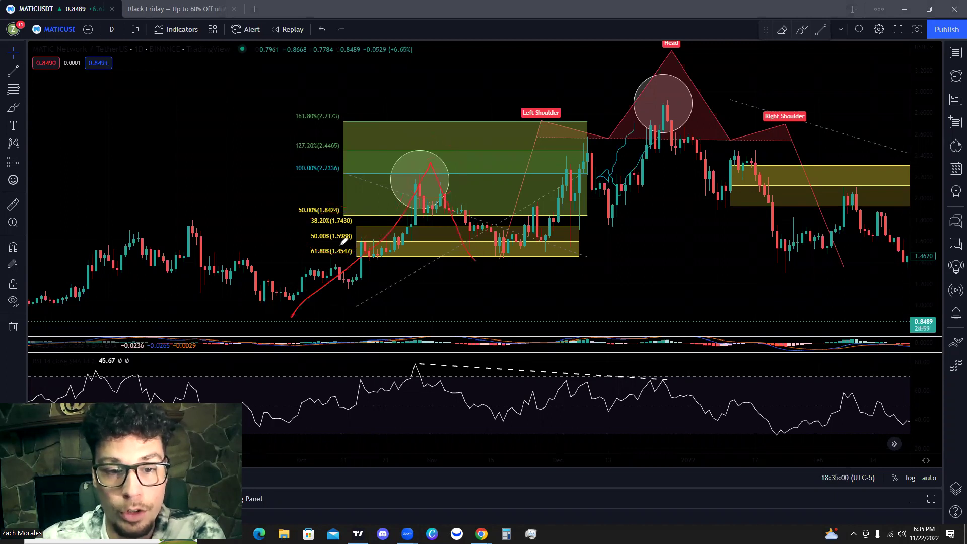
mouse_move(338, 245)
left_mouse_down()
mouse_move(350, 242)
mouse_move(310, 235)
left_mouse_up()
Step: Trace the rise from the retracement zone into the green extension zone, and mark the 161.8% level across to the head
mouse_move(461, 257)
left_mouse_down()
mouse_move(525, 202)
mouse_move(605, 95)
mouse_move(600, 133)
left_mouse_up()
mouse_move(356, 97)
left_mouse_down()
mouse_move(291, 126)
mouse_move(309, 101)
left_mouse_up()
left_click_drag(549, 119, 728, 118)
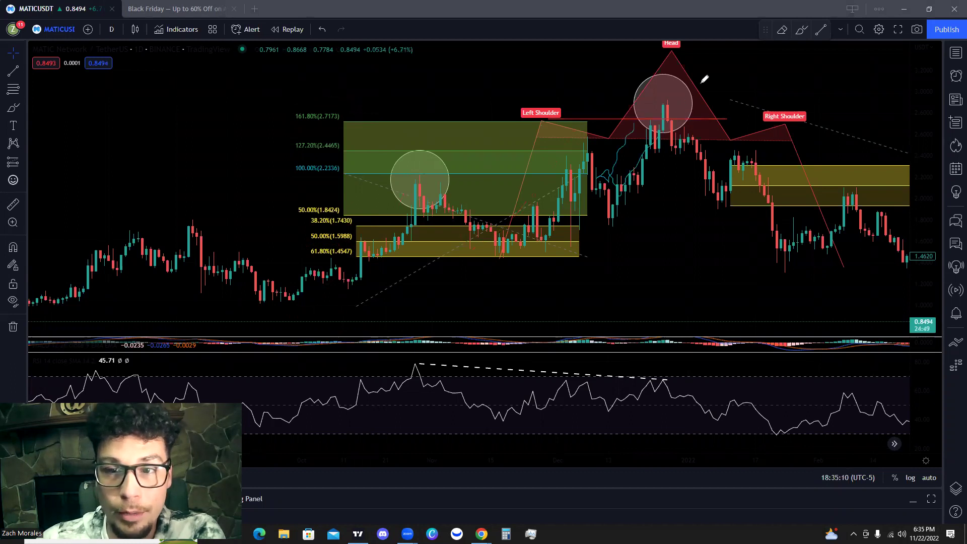
left_click_drag(701, 84, 670, 128)
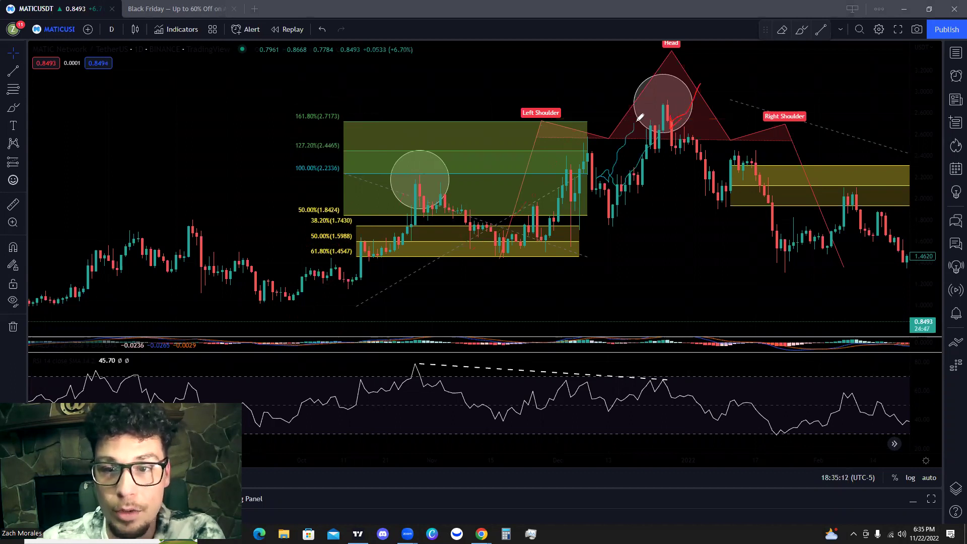
Step: Circle the head peak, link the first circled high to it, and mark the 161.8% reaction and drop
mouse_move(679, 91)
left_mouse_down()
mouse_move(669, 112)
mouse_move(682, 102)
left_mouse_up()
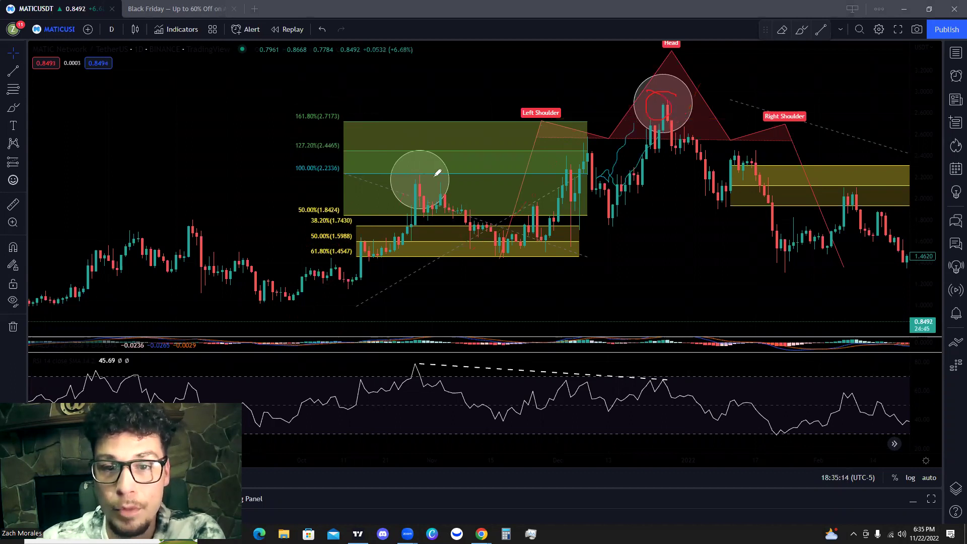
mouse_move(417, 180)
left_mouse_down()
mouse_move(643, 99)
mouse_move(648, 112)
left_mouse_up()
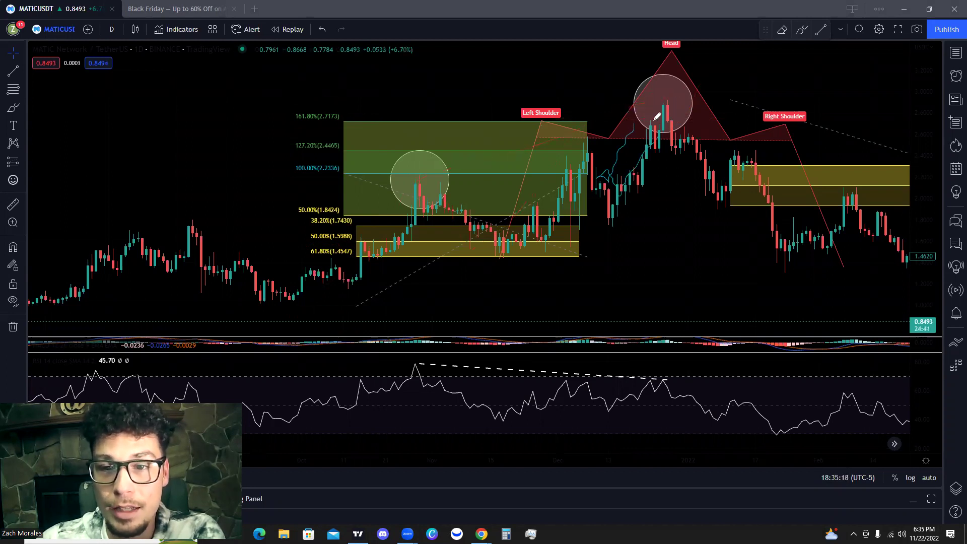
left_click_drag(655, 119, 588, 121)
mouse_move(672, 122)
left_mouse_down()
mouse_move(671, 158)
mouse_move(680, 150)
mouse_move(668, 159)
mouse_move(692, 144)
mouse_move(710, 184)
mouse_move(730, 183)
left_mouse_up()
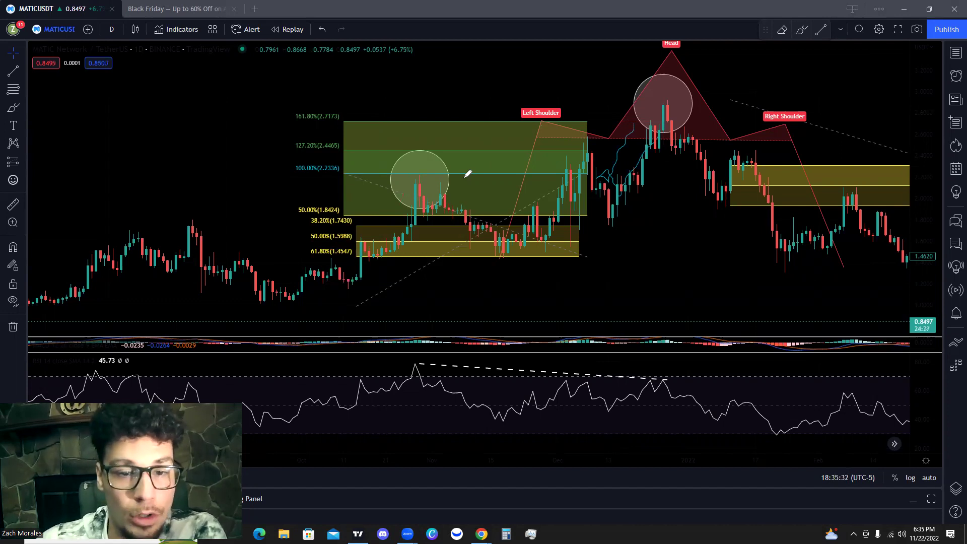
Step: Trace the complete move from the swing low up to the head and mark the green extension levels
mouse_move(288, 310)
left_mouse_down()
mouse_move(454, 201)
mouse_move(594, 132)
mouse_move(619, 102)
left_mouse_up()
mouse_move(345, 160)
left_mouse_down()
mouse_move(277, 159)
mouse_move(321, 159)
mouse_move(337, 130)
mouse_move(315, 119)
mouse_move(352, 125)
left_mouse_up()
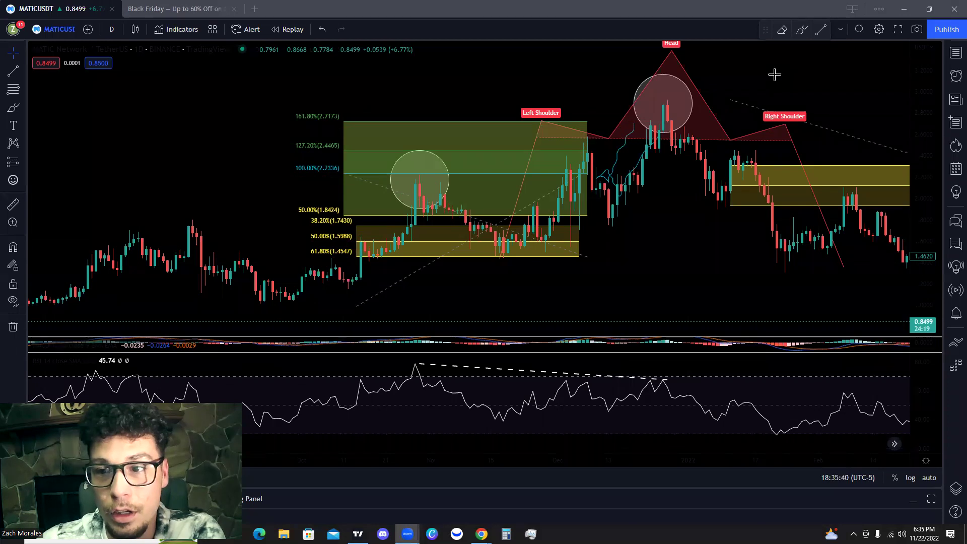
Step: Trace the decline from the head, the bounce into the yellow retracement zone and the following leg down
left_click_drag(645, 79, 426, 86)
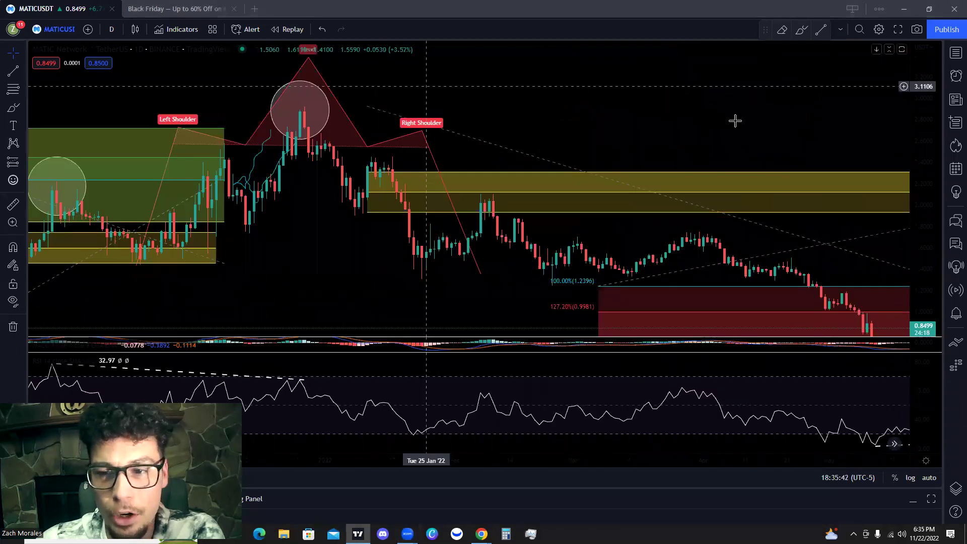
scroll(735, 121, "down", 1)
scroll(584, 115, "down", 4)
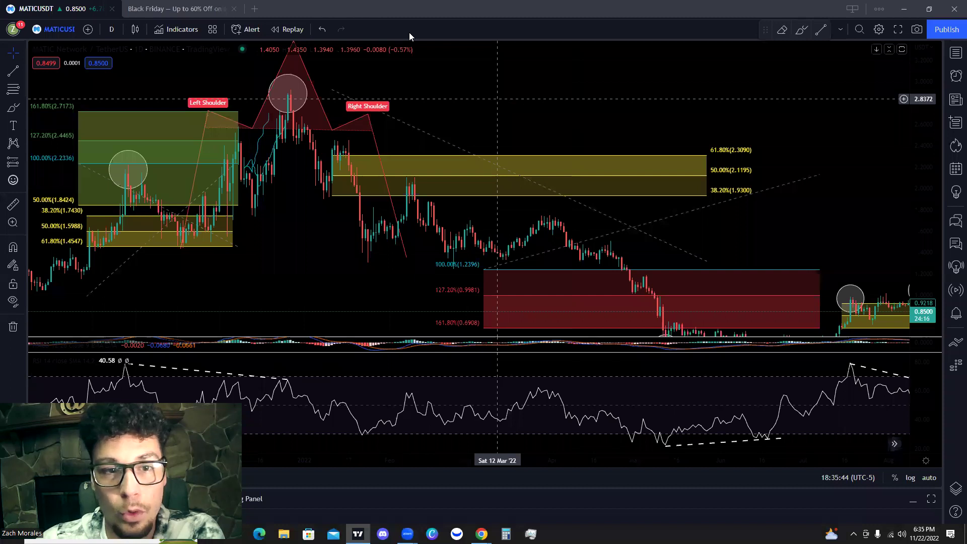
mouse_move(295, 84)
left_mouse_down()
mouse_move(358, 186)
mouse_move(382, 267)
mouse_move(451, 162)
mouse_move(535, 272)
mouse_move(540, 257)
left_mouse_up()
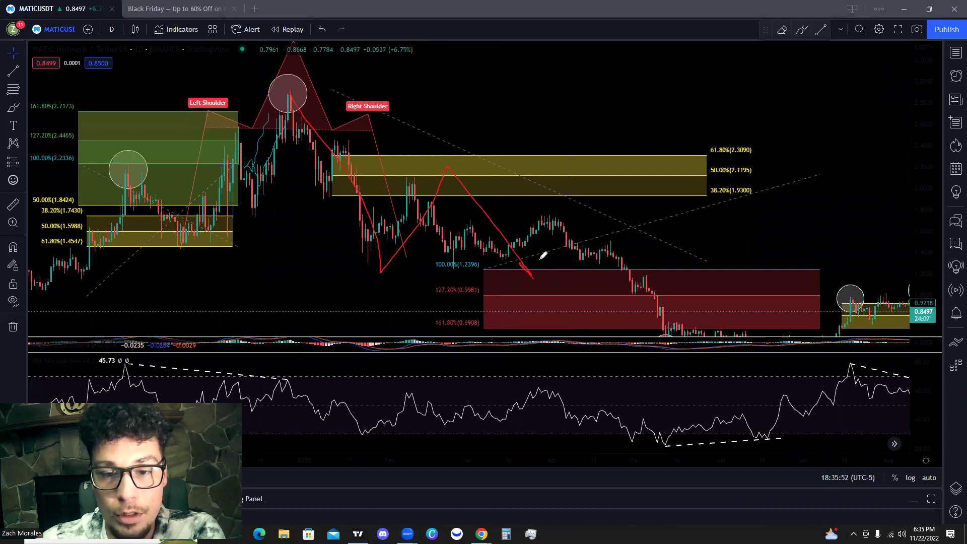
Step: Mark the 100%, 127.2% and 161.8% extension levels beside the red zone below the decline
left_click_drag(440, 254, 417, 254)
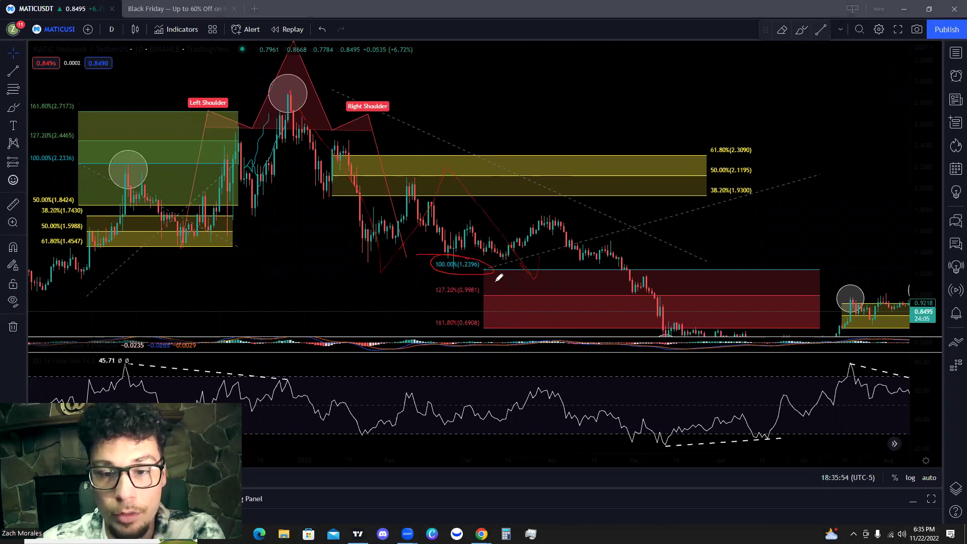
mouse_move(495, 282)
left_mouse_down()
mouse_move(428, 274)
mouse_move(487, 282)
left_mouse_up()
mouse_move(483, 315)
left_mouse_down()
mouse_move(499, 341)
mouse_move(415, 316)
left_mouse_up()
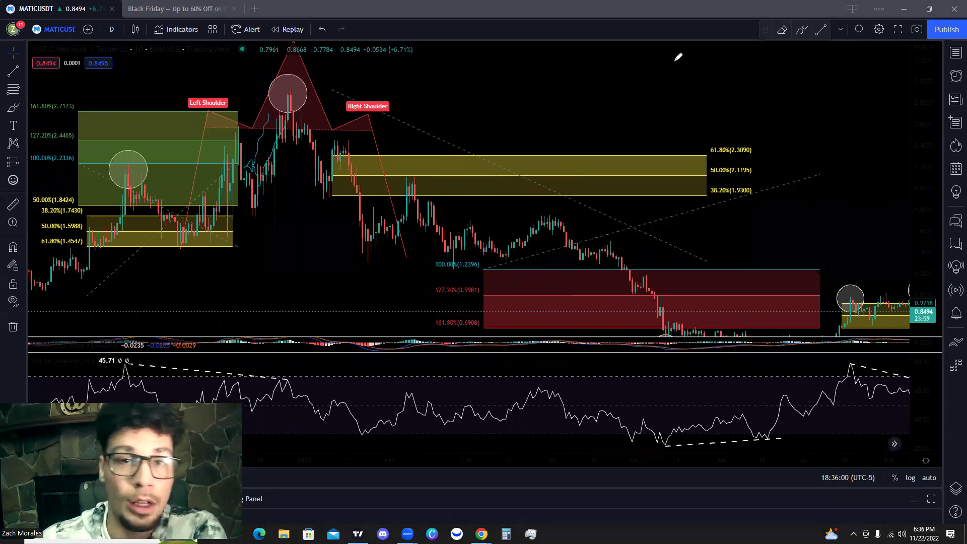
Step: Examine the latest price action against the yellow retracement zone and the green and red extension zones around it
scroll(781, 119, "down", 3)
left_click_drag(861, 161, 535, 110)
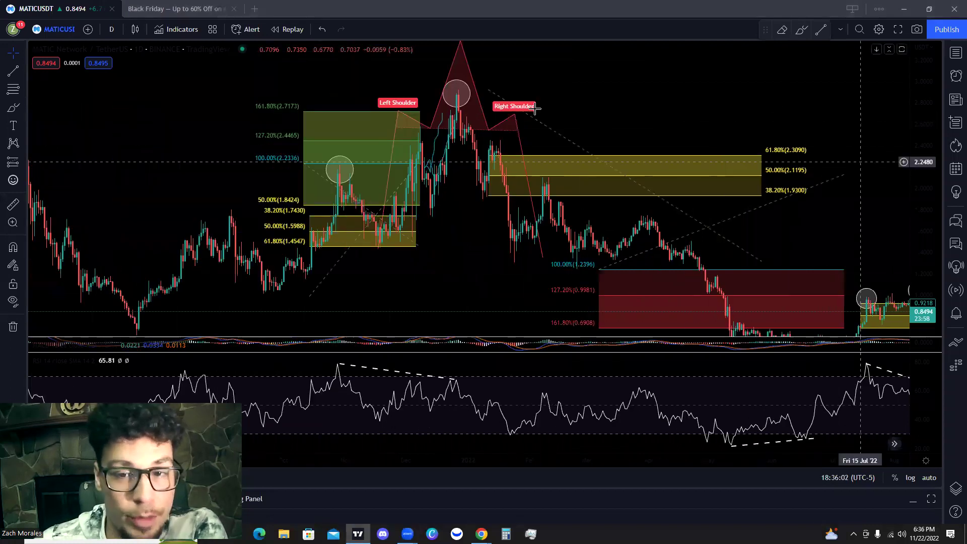
scroll(632, 156, "right", 6)
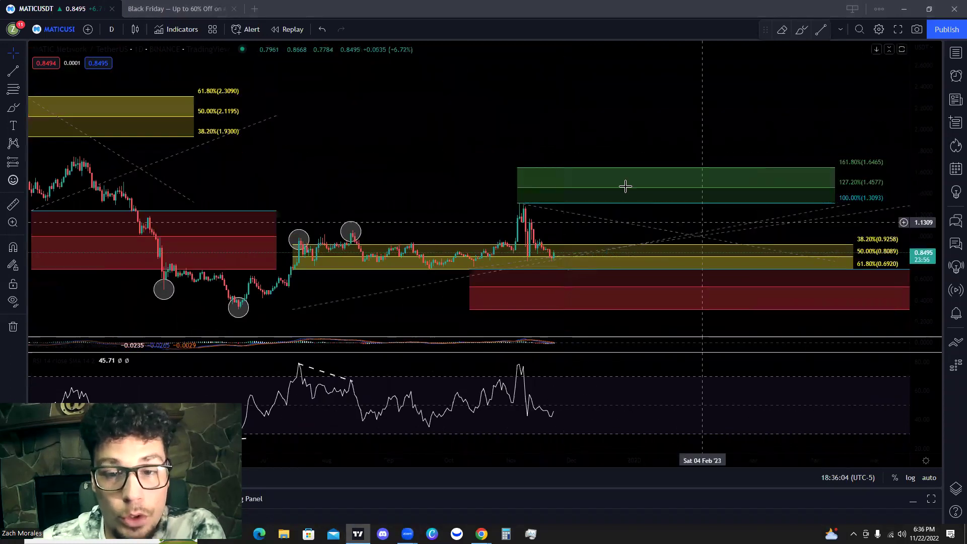
scroll(593, 170, "right", 2)
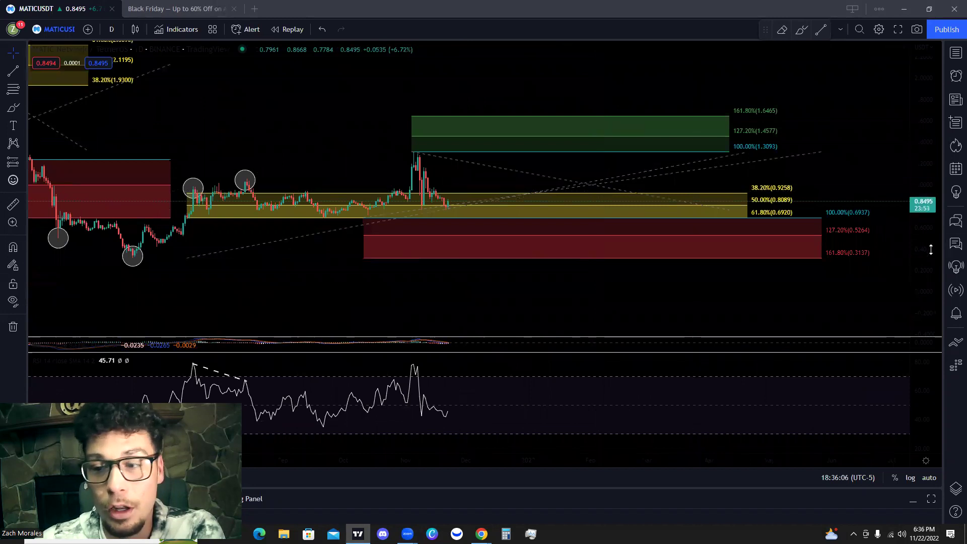
left_click_drag(934, 248, 910, 183)
scroll(863, 169, "left", 5)
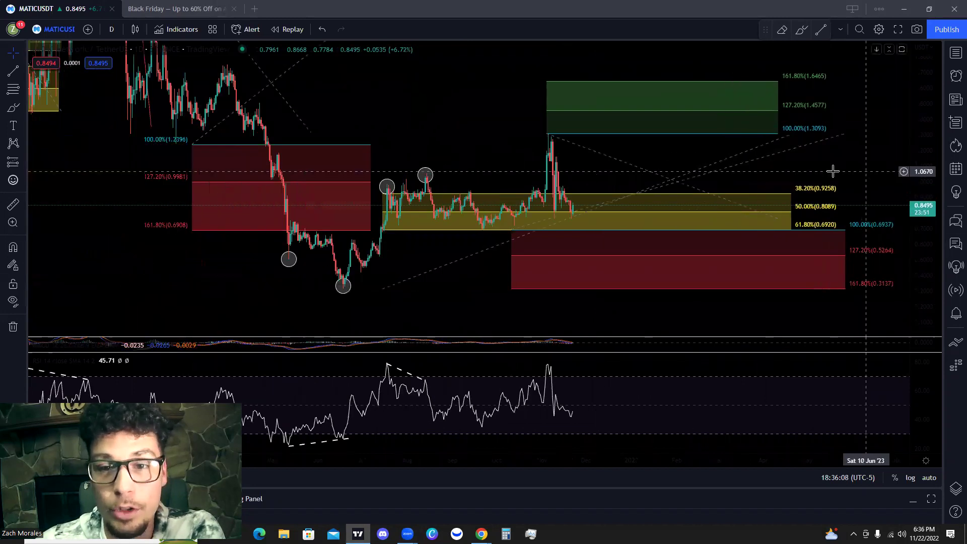
scroll(782, 180, "right", 3)
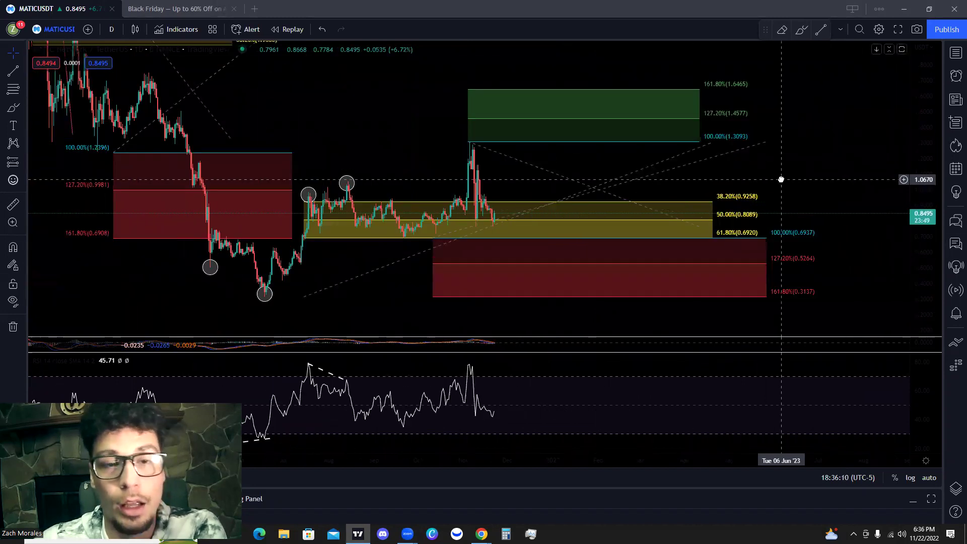